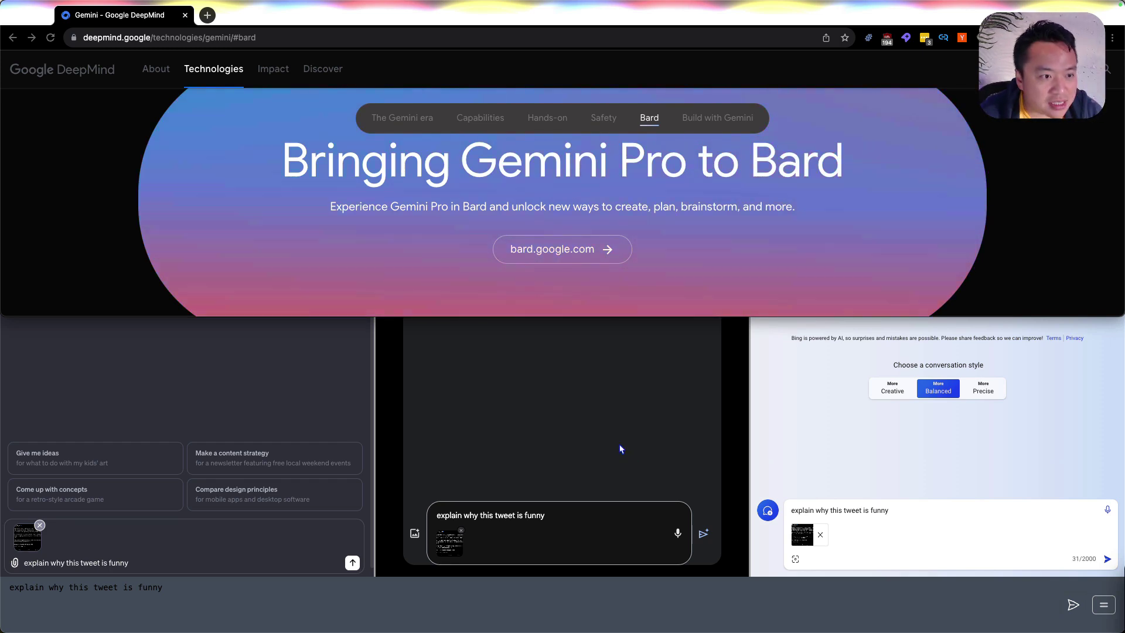
# Step: Look over the Gemini Pro in Bard section of the DeepMind page and switch to GodMode's shared prompt
pyautogui.scroll(3, 671, 277)
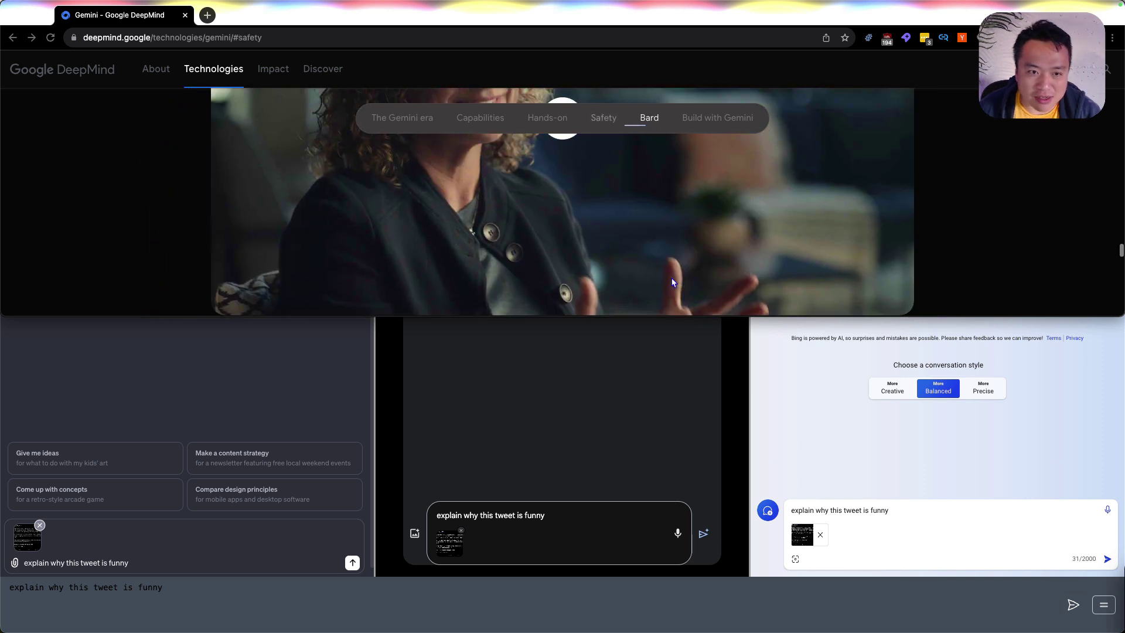
pyautogui.scroll(-5, 671, 277)
pyautogui.scroll(2, 672, 282)
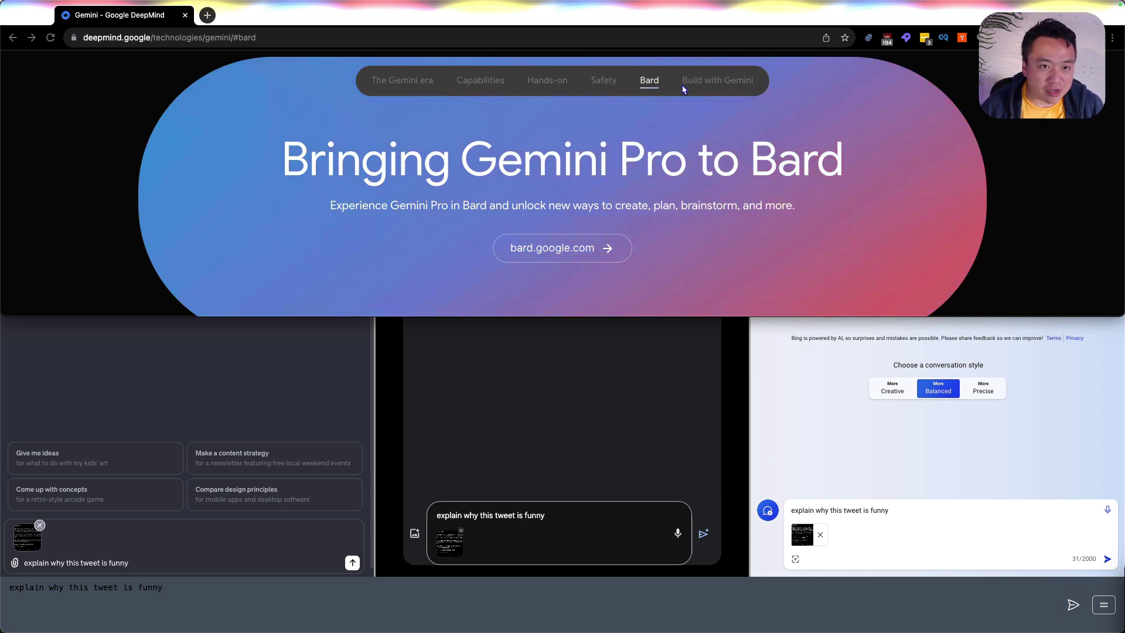
pyautogui.moveTo(658, 16); pyautogui.dragTo(1124, 264)
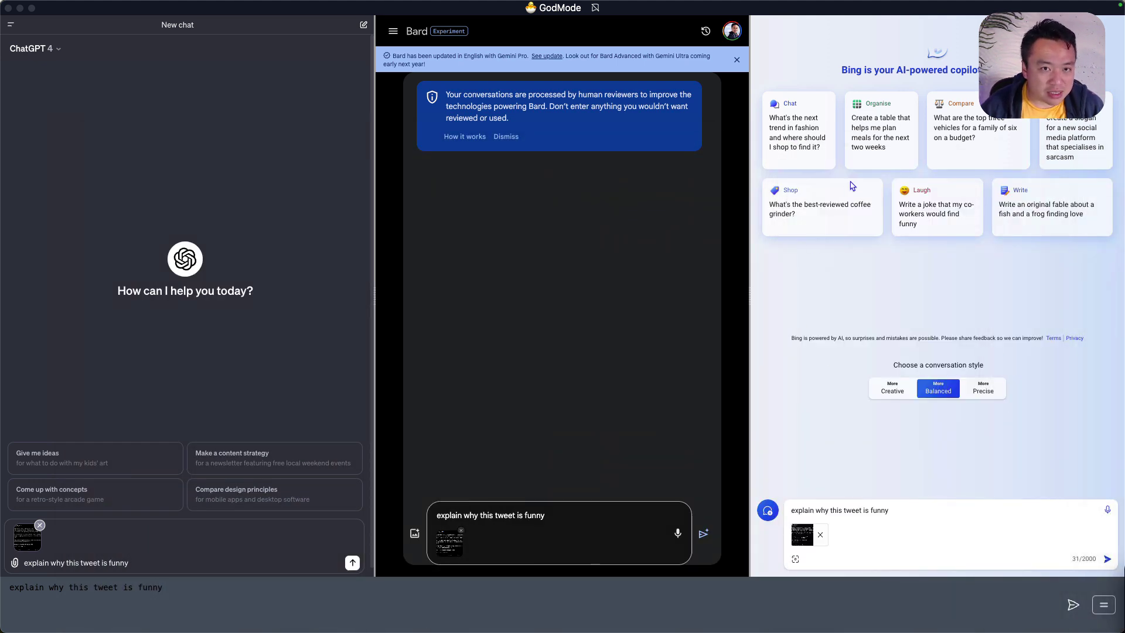
pyautogui.click(510, 603)
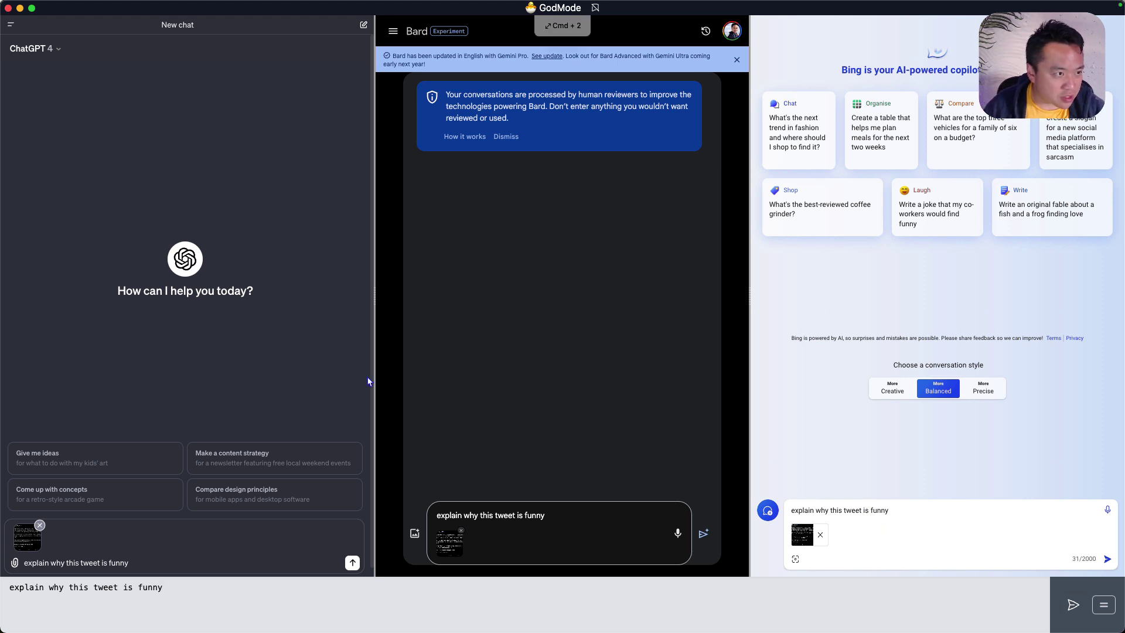
# Step: Examine the list of additional chat providers that can be added to the comparison
pyautogui.click(1102, 605)
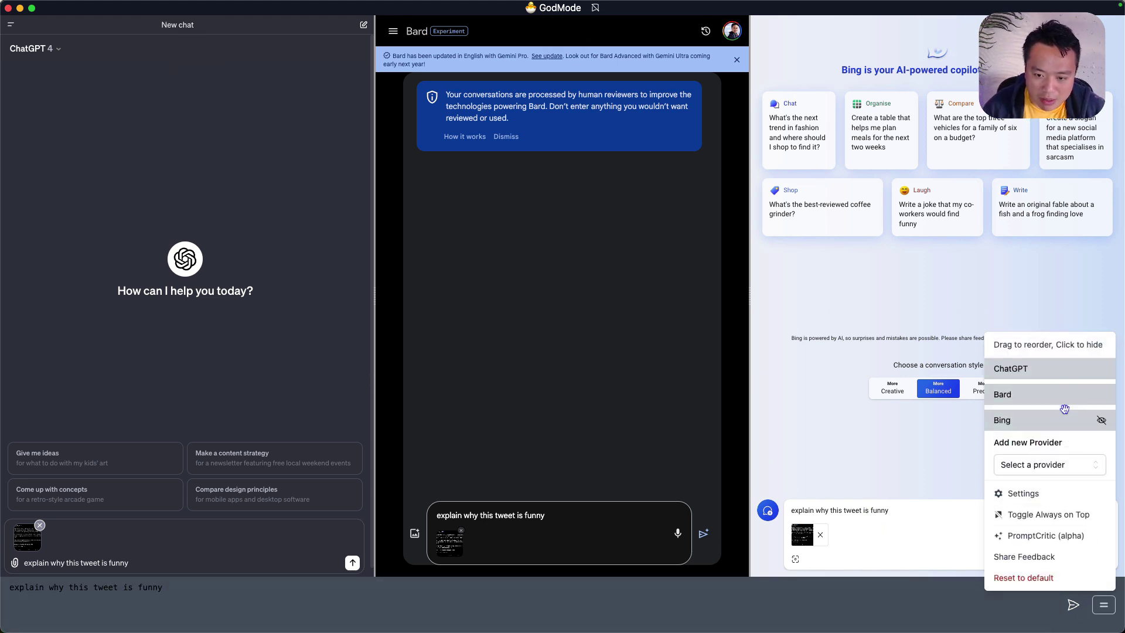
pyautogui.click(1058, 467)
pyautogui.scroll(-3, 1055, 393)
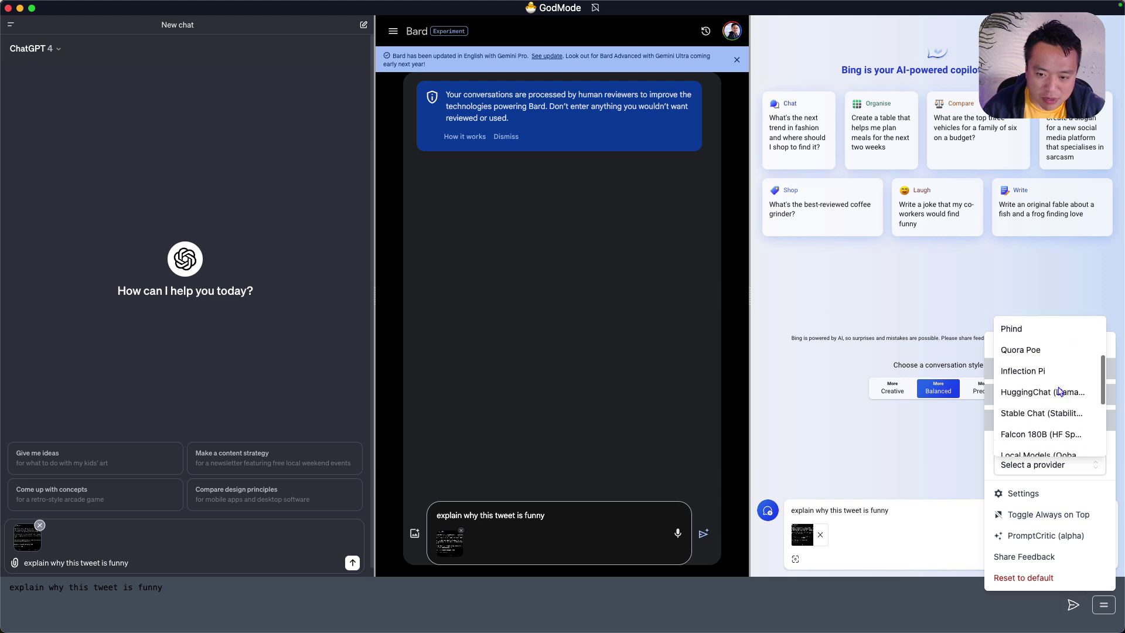
pyautogui.scroll(3, 1060, 391)
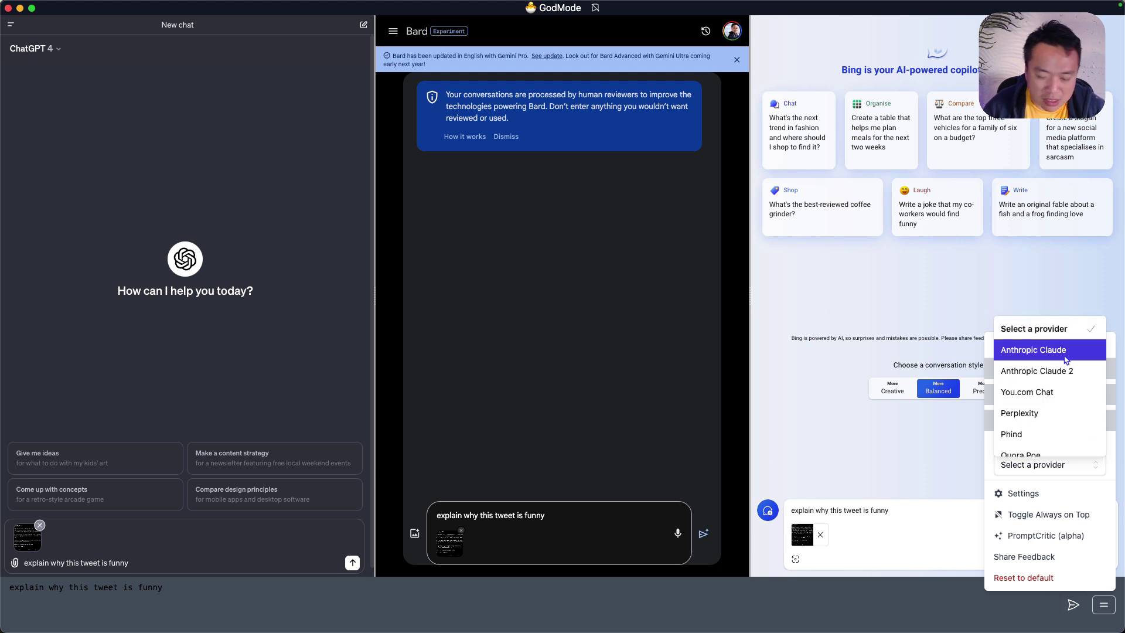
pyautogui.scroll(-4, 1054, 410)
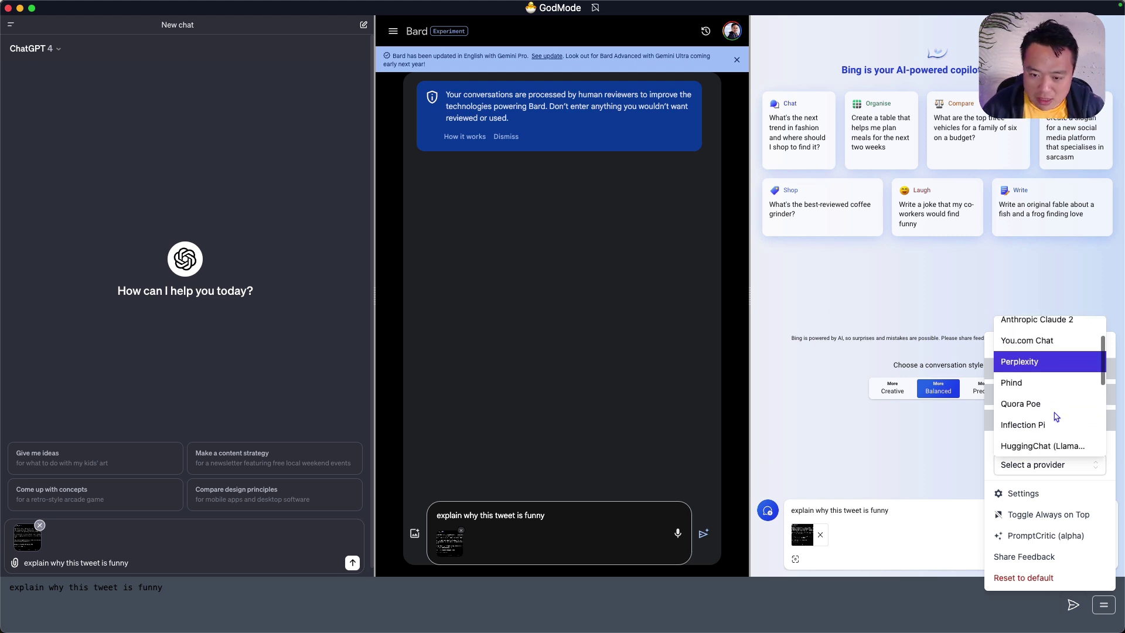
pyautogui.scroll(-3, 1055, 413)
pyautogui.scroll(4, 1048, 410)
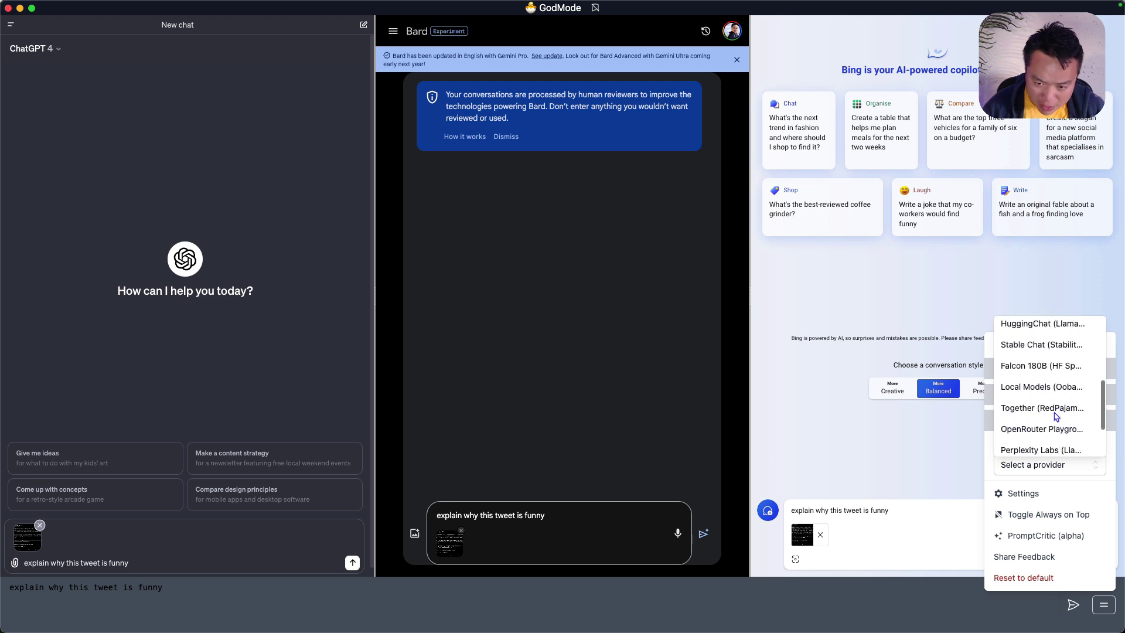
pyautogui.press('super+3')
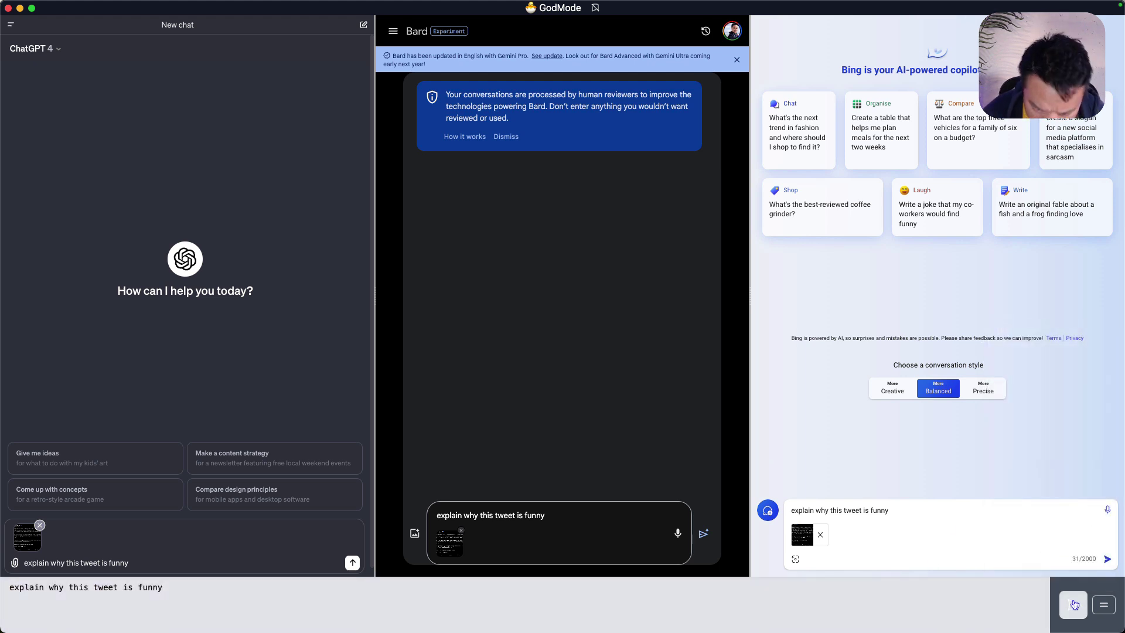
# Step: Send the prompt "explain why this tweet is funny" with the tweet image to ChatGPT, Bard and Bing
pyautogui.click(1075, 605)
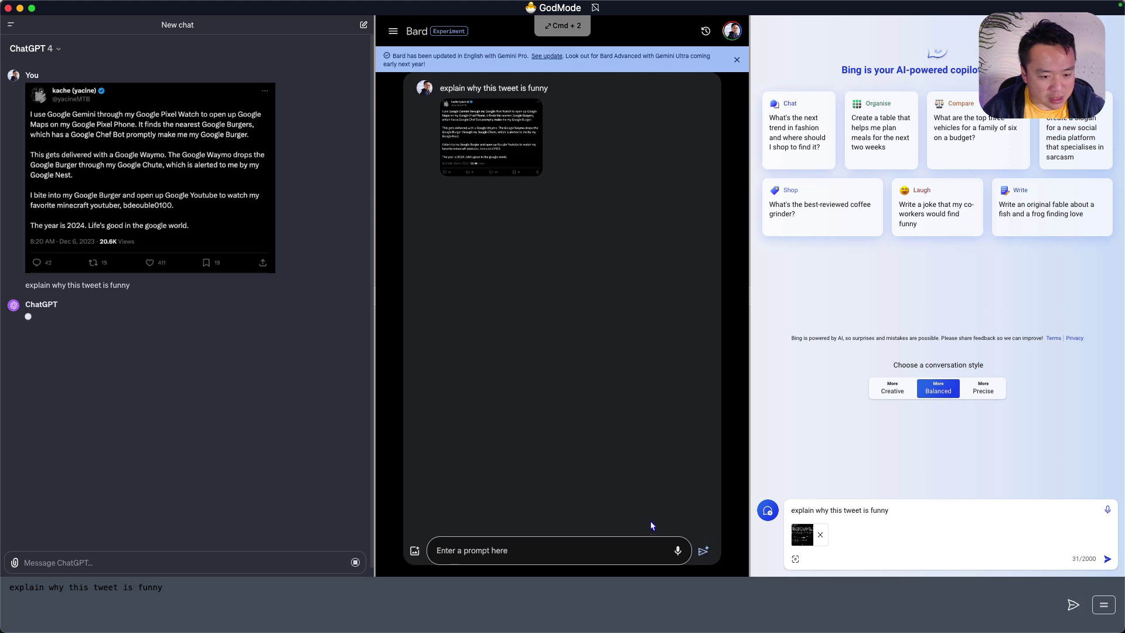
pyautogui.click(1107, 560)
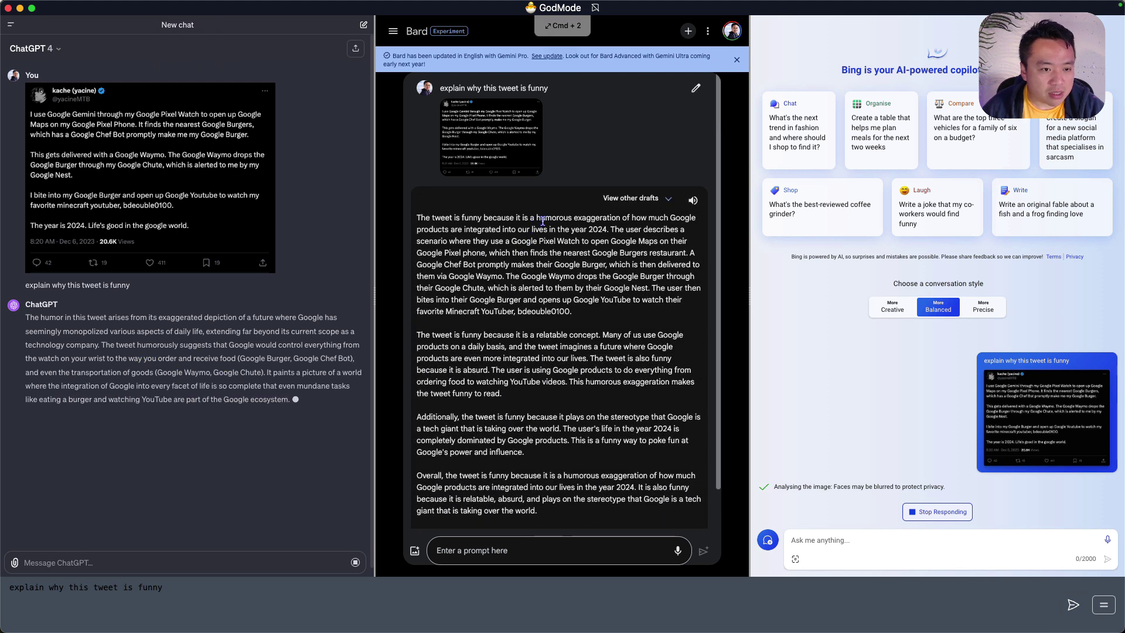
# Step: Read Bard's and ChatGPT's explanations of why the tweet is funny
pyautogui.moveTo(574, 309); pyautogui.dragTo(674, 358)
pyautogui.click(580, 328)
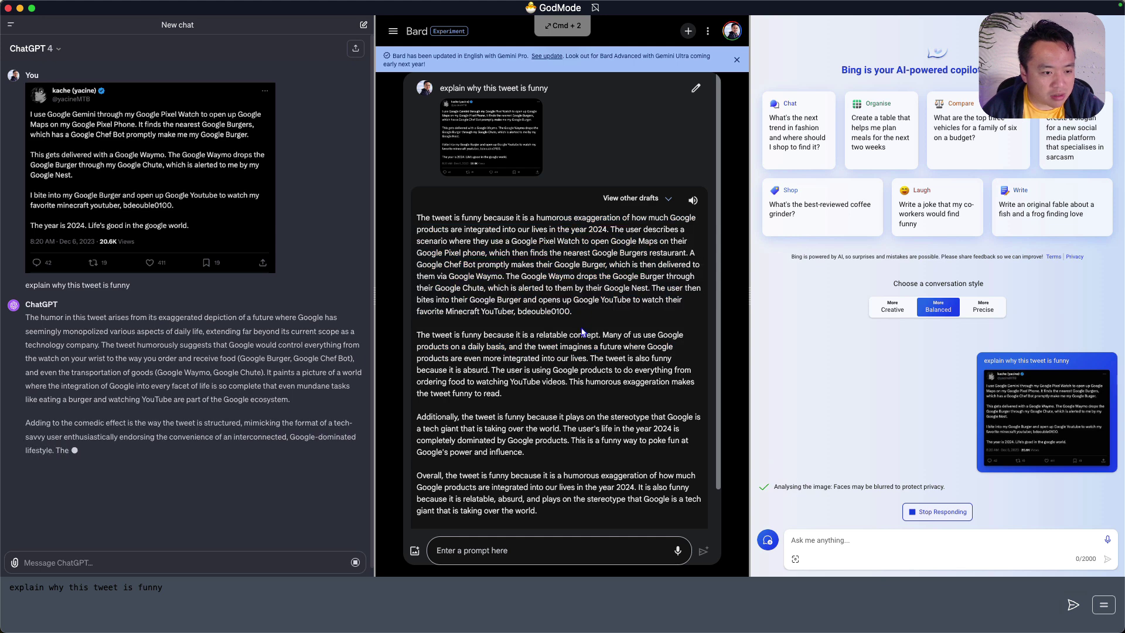
pyautogui.scroll(-1, 583, 333)
pyautogui.moveTo(549, 277); pyautogui.dragTo(611, 509)
pyautogui.click(610, 504)
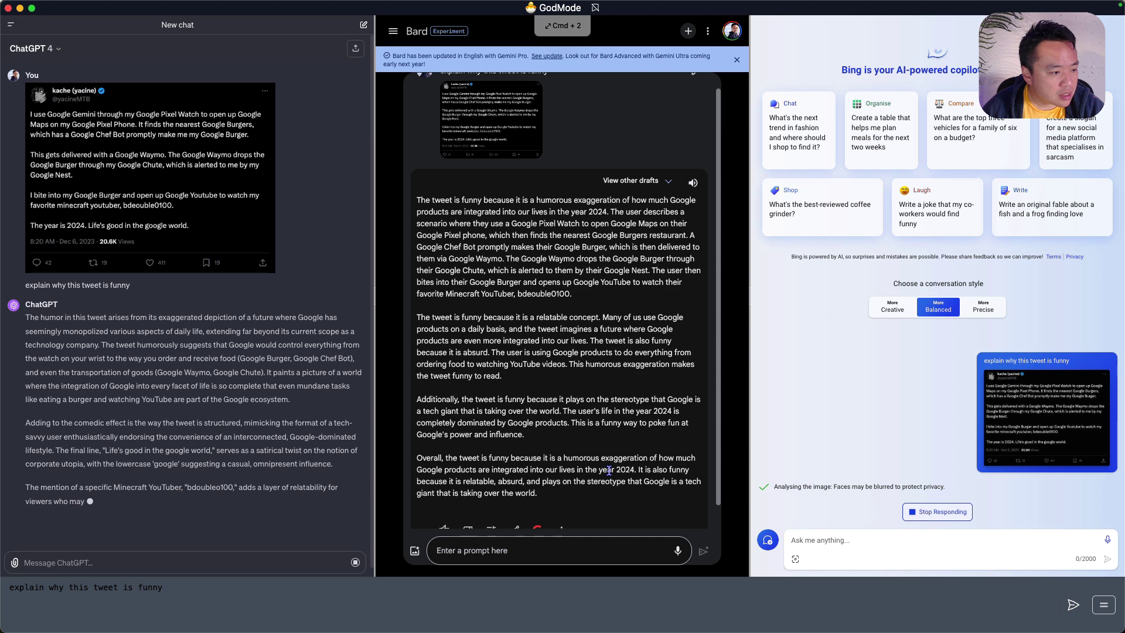
pyautogui.press('super+1')
pyautogui.moveTo(197, 358); pyautogui.dragTo(248, 431)
pyautogui.click(289, 464)
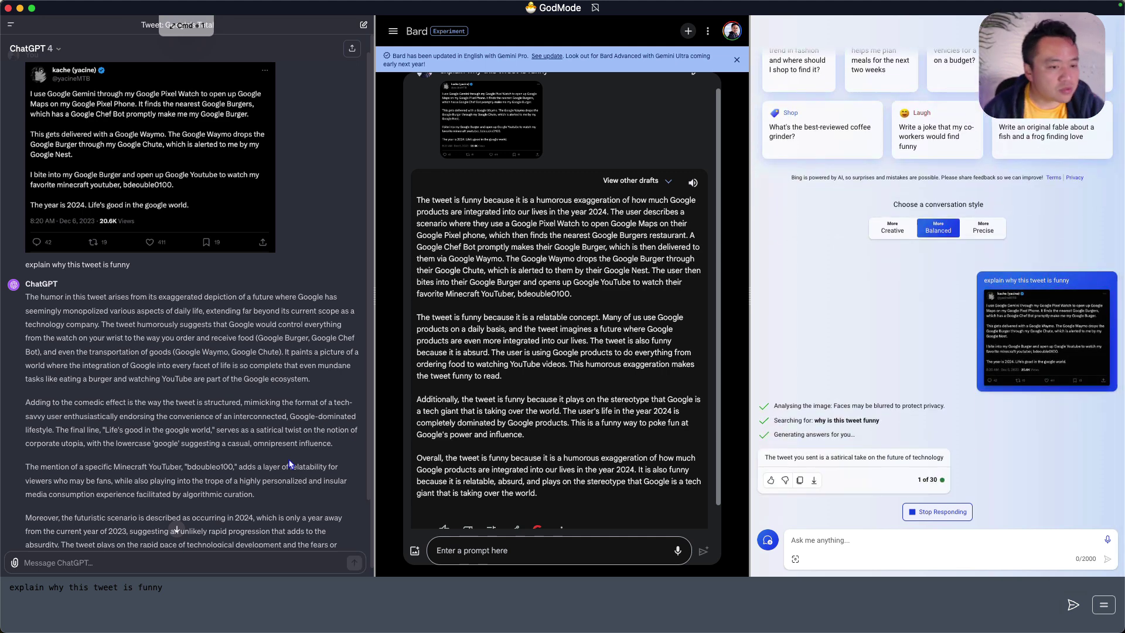
# Step: Read Bing's explanation of the tweet, including its closing paragraph about the humour
pyautogui.press('super+2')
pyautogui.press('super+3')
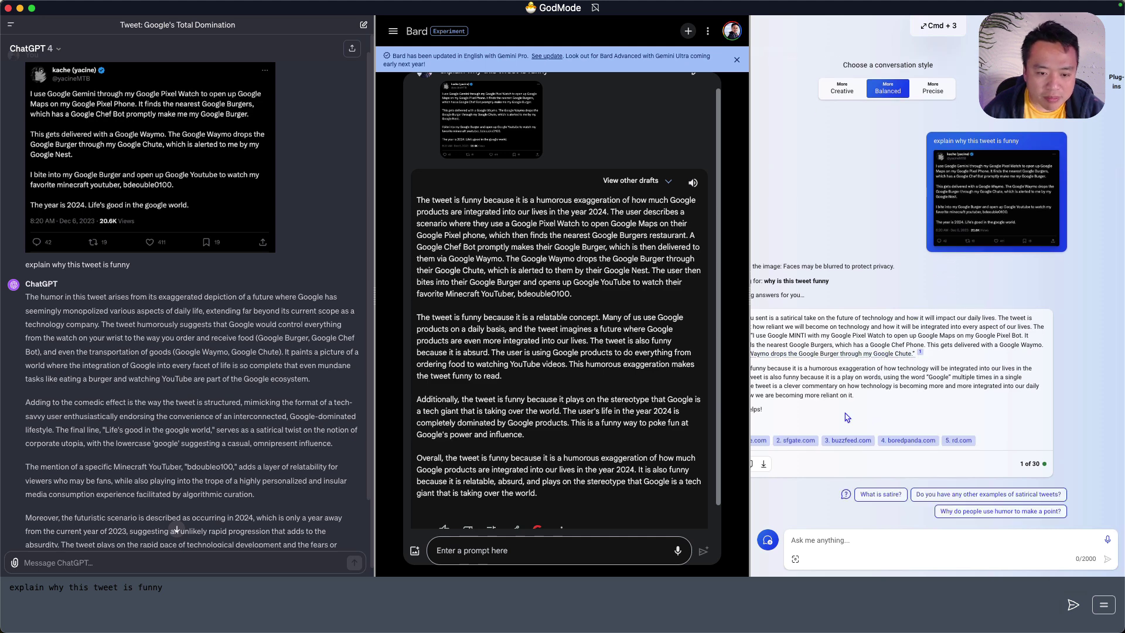
pyautogui.moveTo(806, 414); pyautogui.dragTo(819, 319)
pyautogui.click(855, 326)
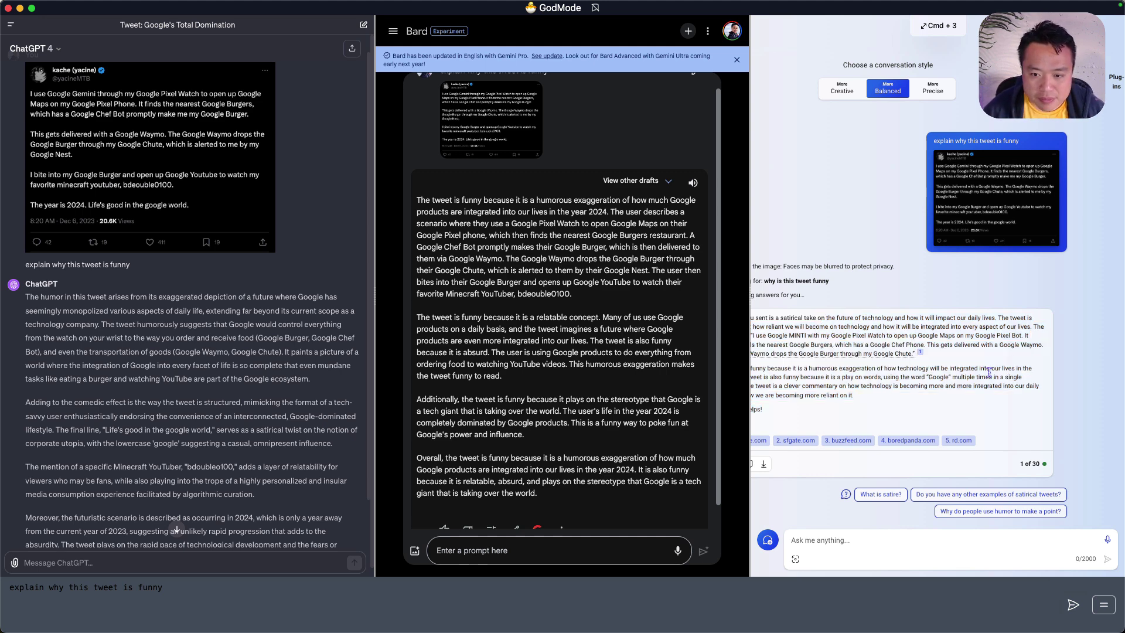
pyautogui.moveTo(960, 374); pyautogui.dragTo(885, 389)
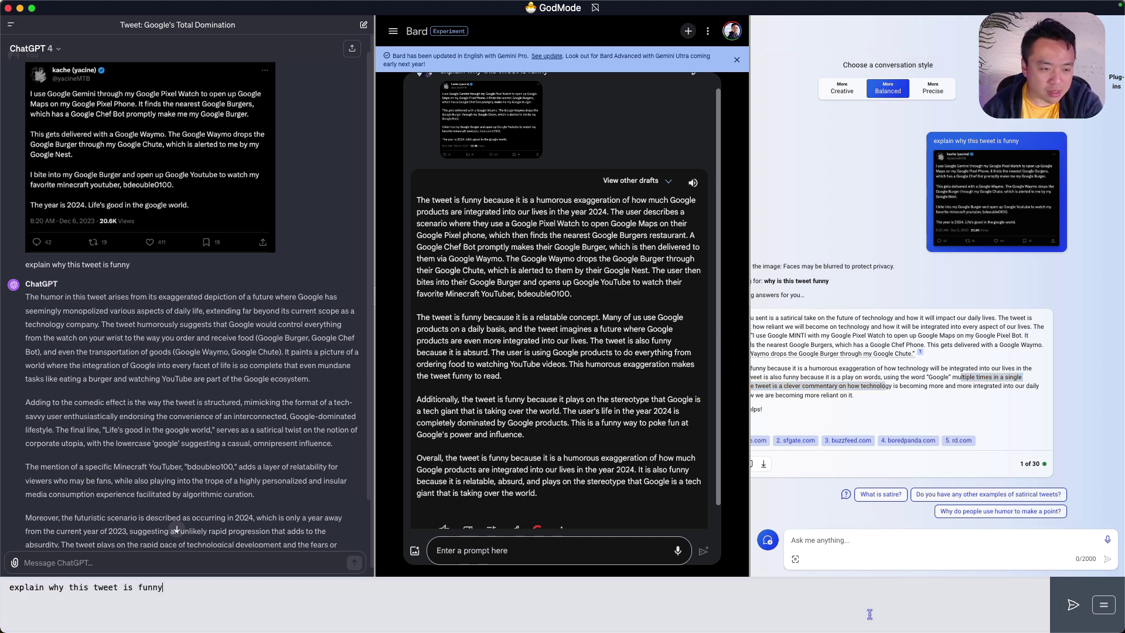
# Step: Start a new chat in all panes and browse the clipboard history to the Hacker News top 10 prompt
pyautogui.press('super+r')
pyautogui.press('super+alt+c')
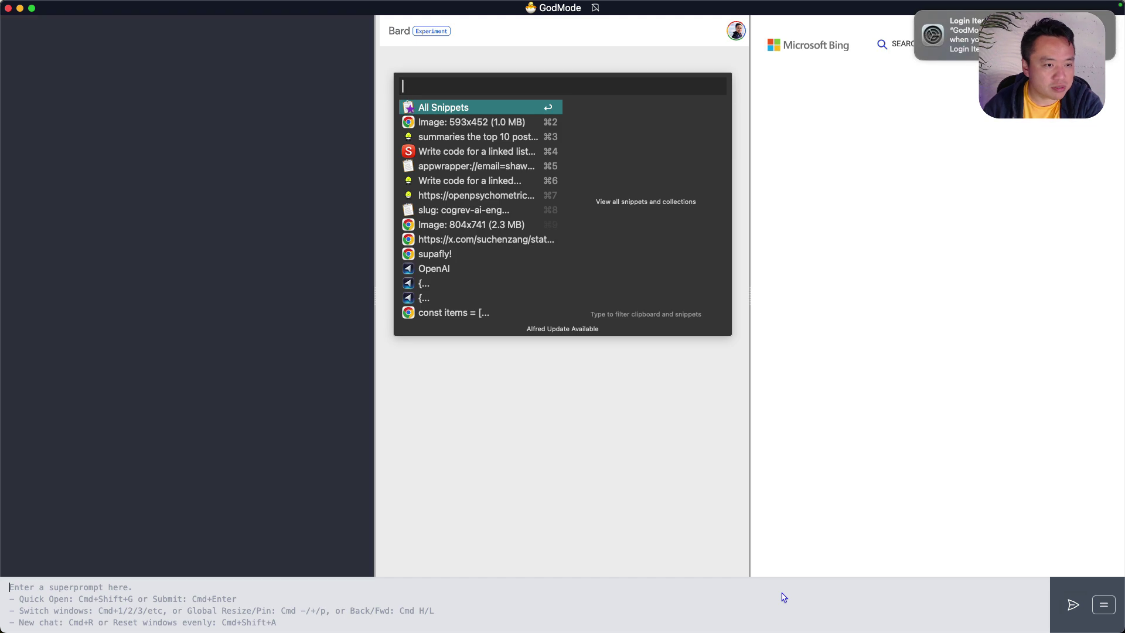
pyautogui.press('Down')
pyautogui.press('Down')
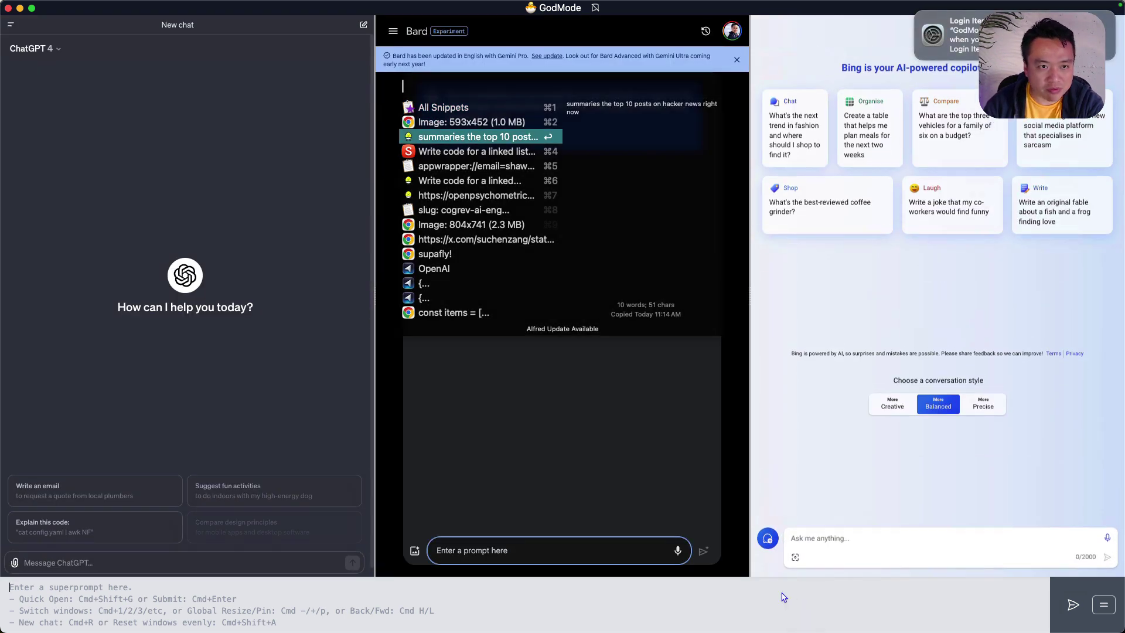
# Step: Add You.com Chat as a new provider pane
pyautogui.click(1104, 601)
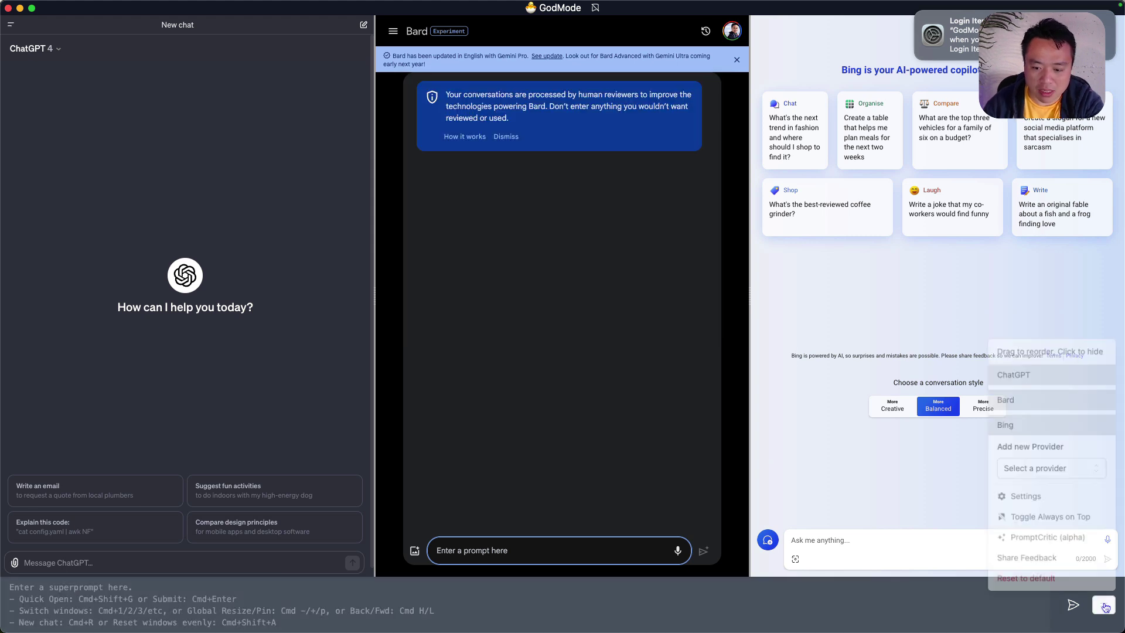
pyautogui.click(1057, 465)
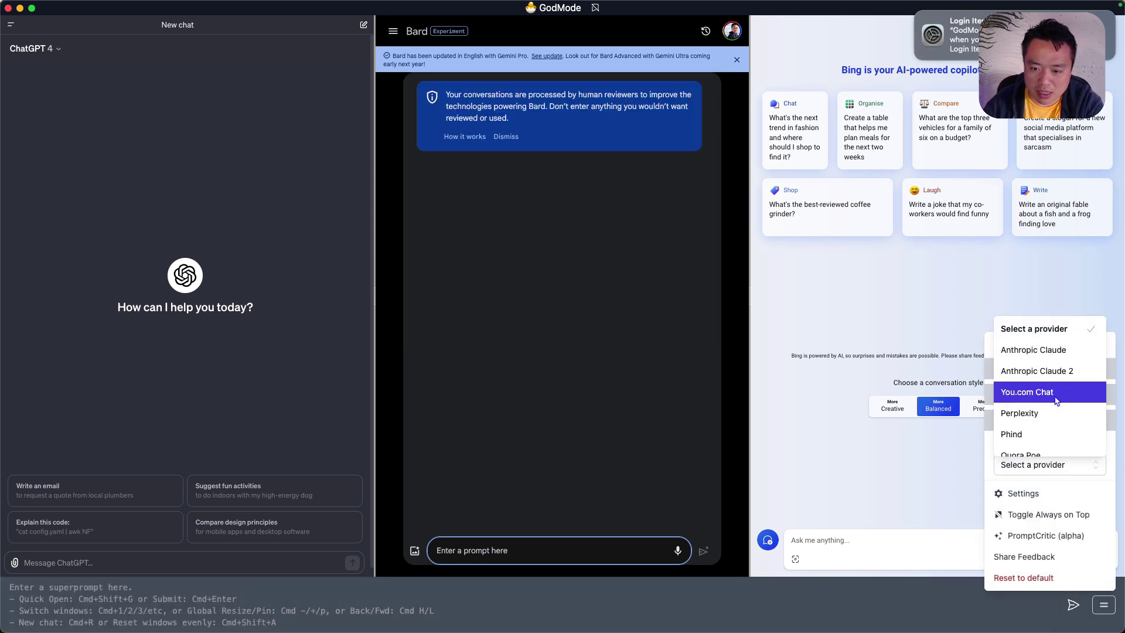
pyautogui.click(1059, 391)
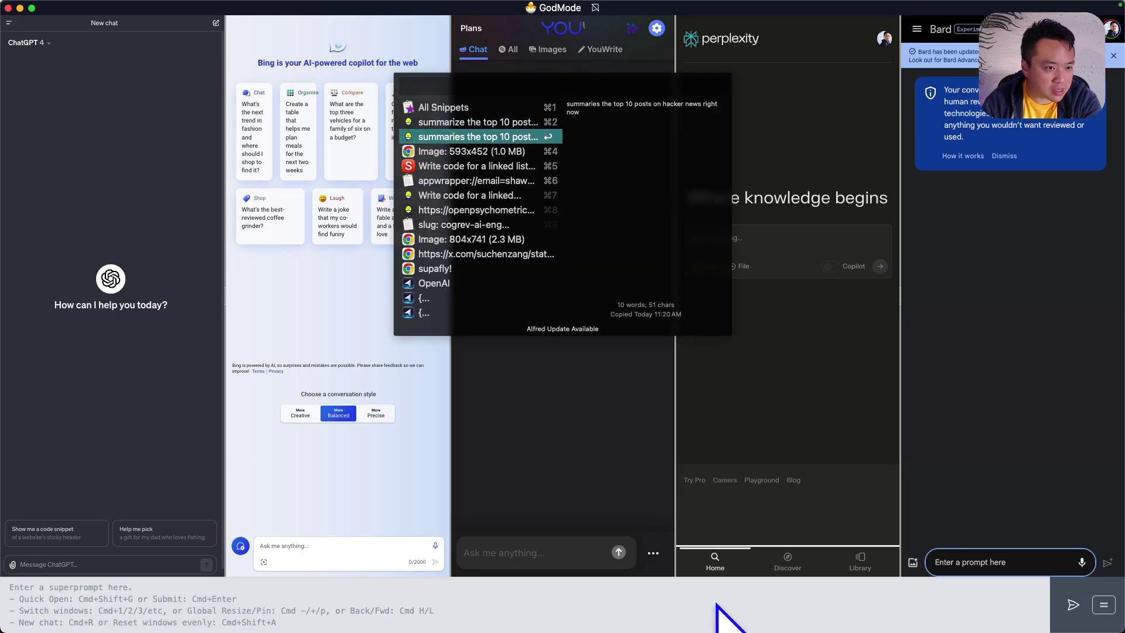
# Step: Insert the prompt "summarize the top 10 posts on hacker news right now" from the clipboard history into the shared prompt
pyautogui.press('Up')
pyautogui.press('Up')
pyautogui.press('Up')
pyautogui.press('Up')
pyautogui.press('Up')
pyautogui.press('Up')
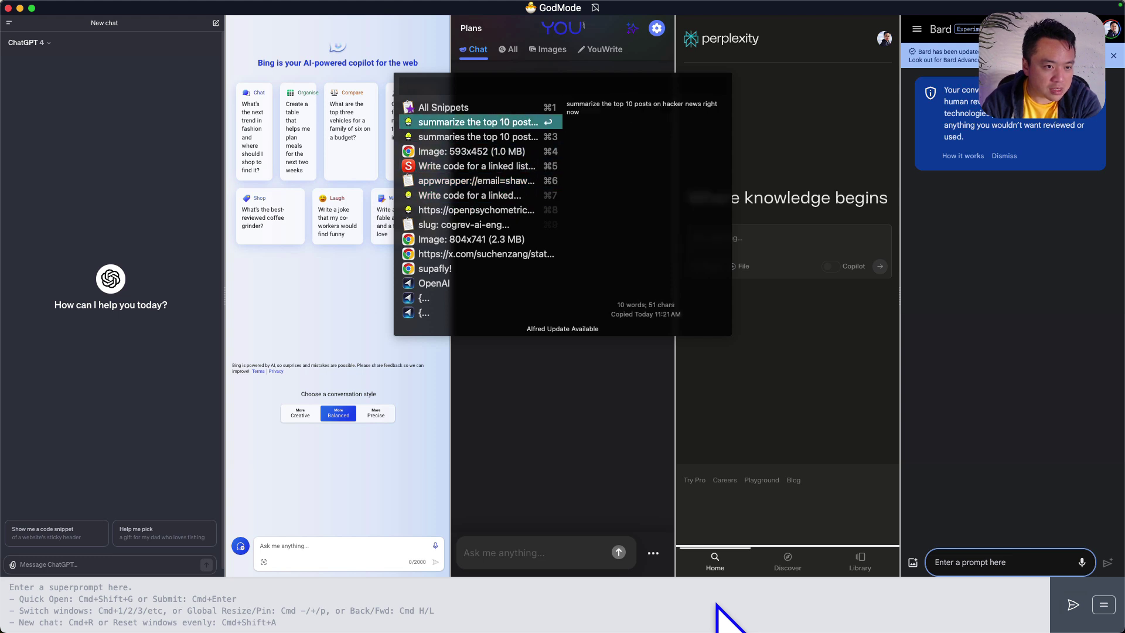
pyautogui.press('Return')
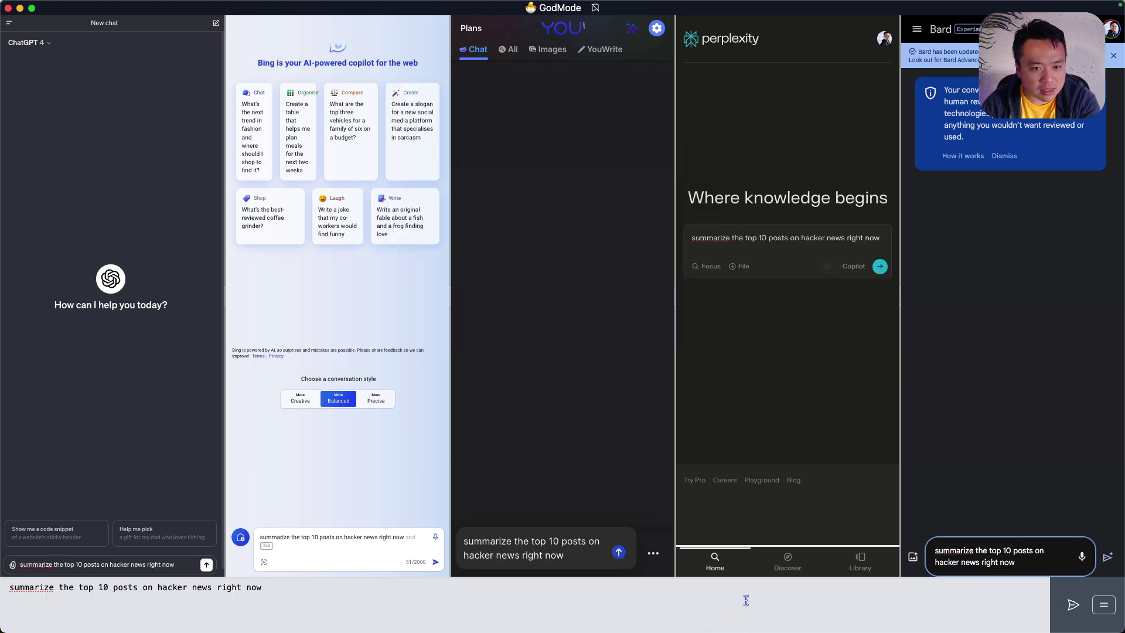
# Step: Submit the Hacker News prompt to all providers, sending it separately in the You.com and Bing panes
pyautogui.click(1076, 612)
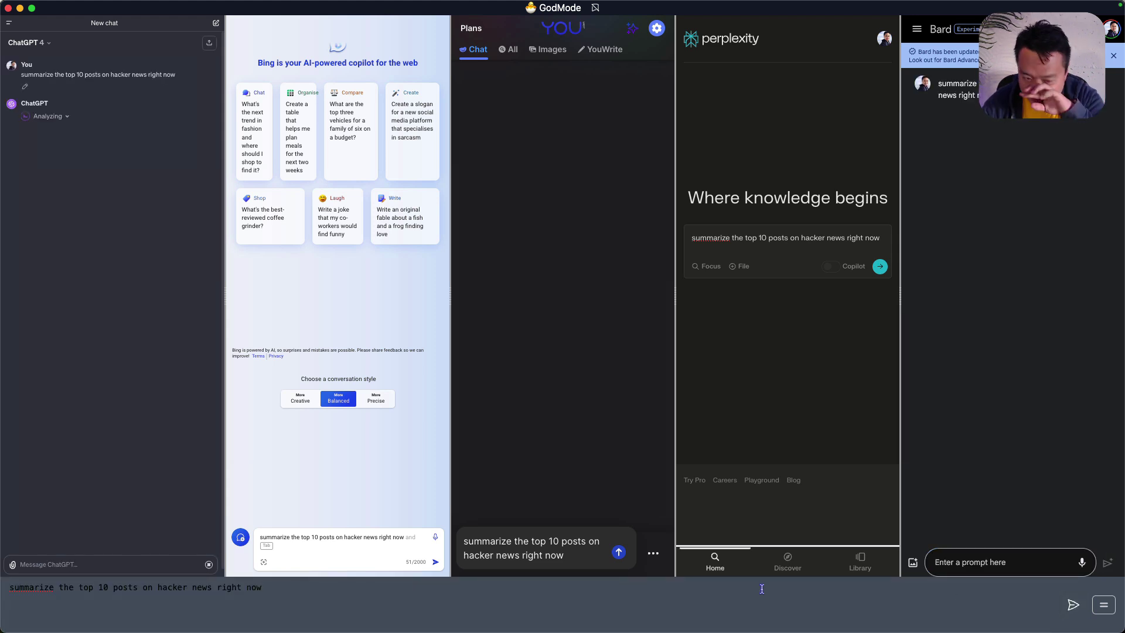
pyautogui.click(619, 552)
pyautogui.click(435, 562)
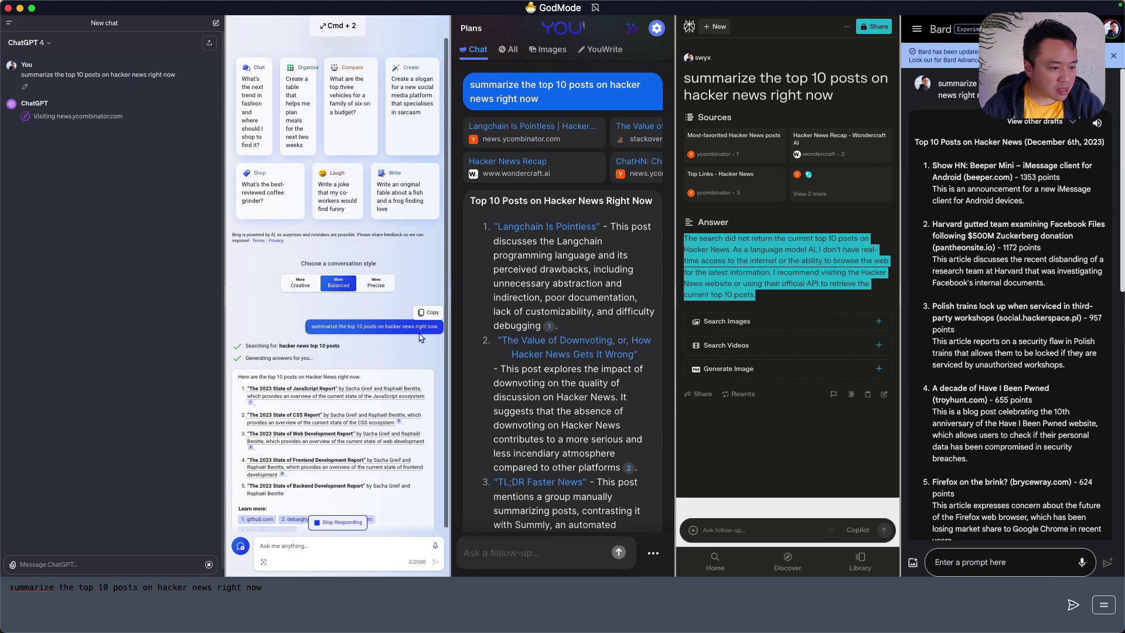
# Step: Compare Bing's and ChatGPT's lists of the top 10 Hacker News posts, checking ChatGPT's entry about Gemini
pyautogui.hscroll(3, 420, 338)
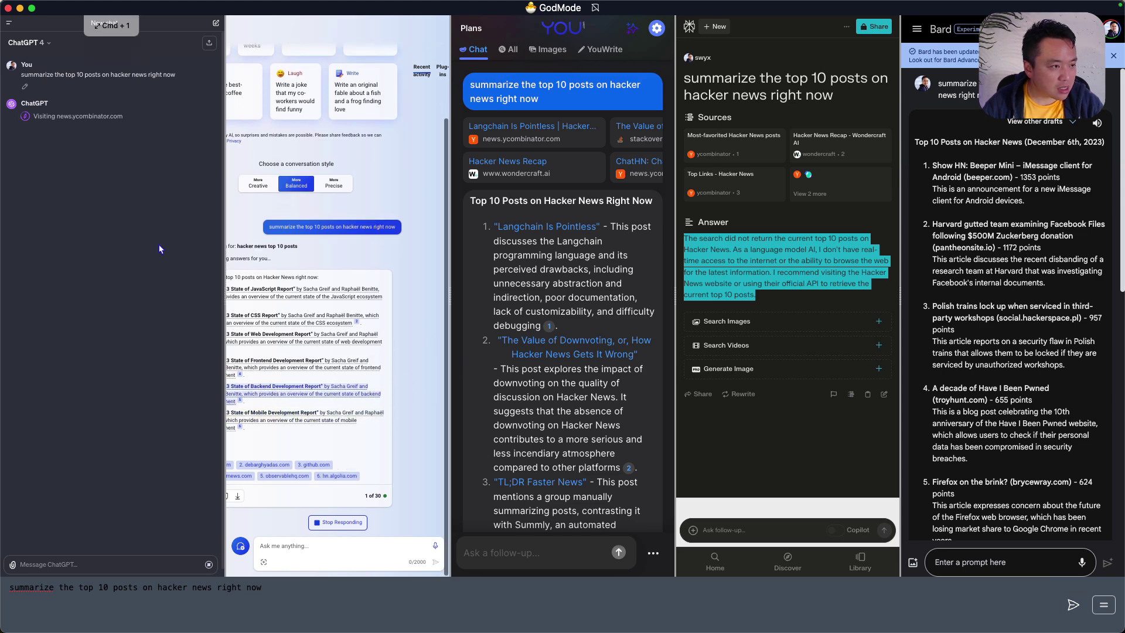
pyautogui.moveTo(66, 75); pyautogui.dragTo(143, 80)
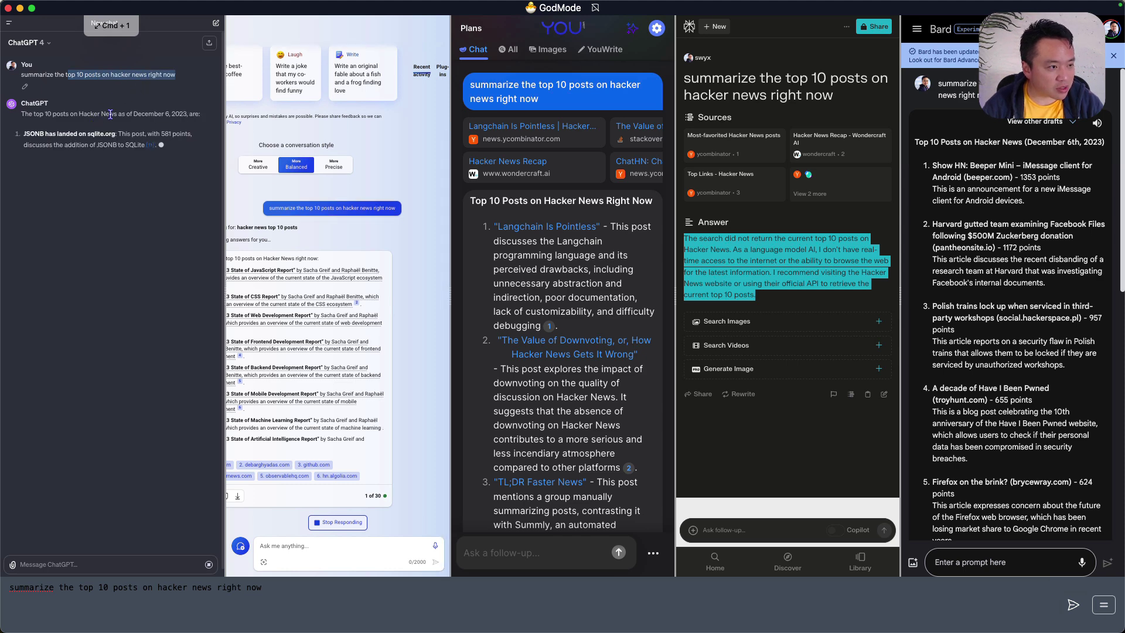
pyautogui.moveTo(126, 113); pyautogui.dragTo(156, 201)
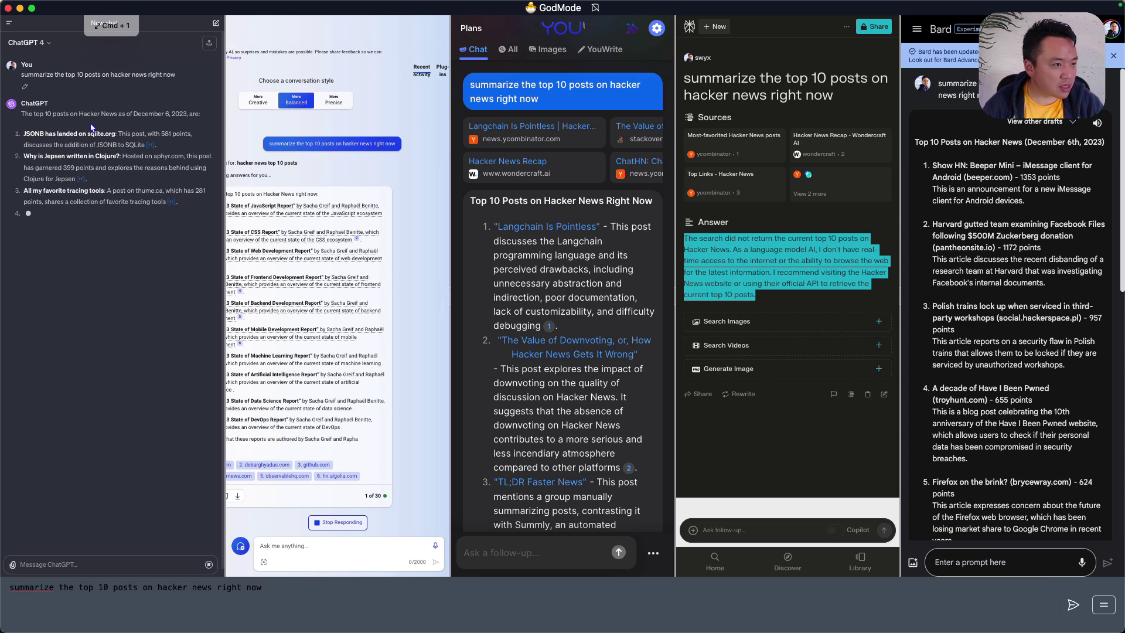
pyautogui.moveTo(91, 128); pyautogui.dragTo(131, 251)
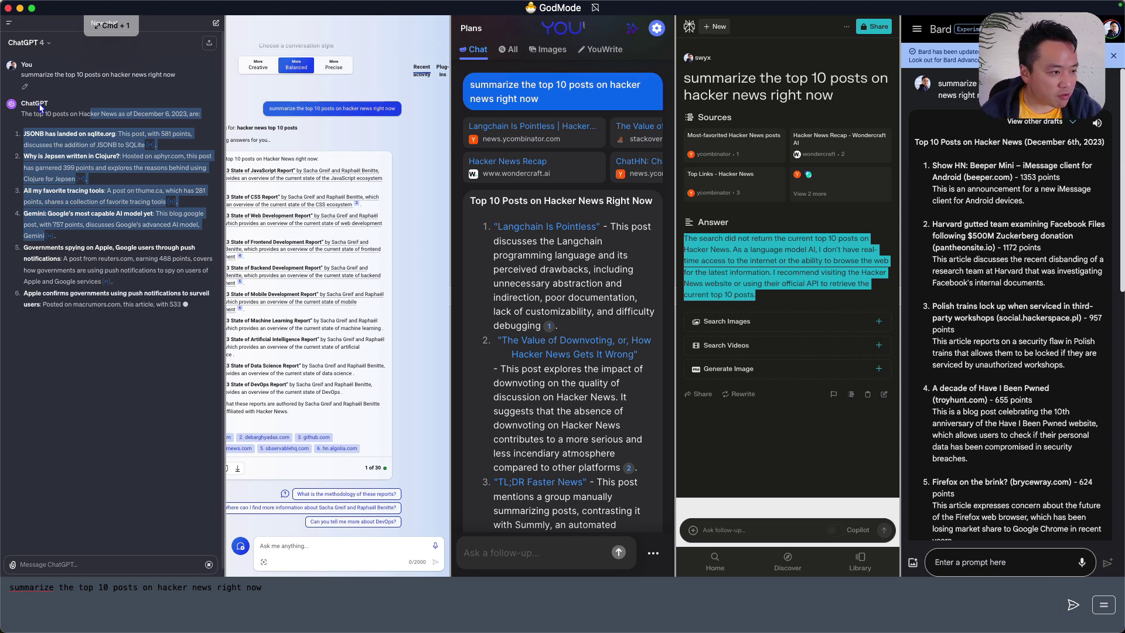
pyautogui.click(64, 133)
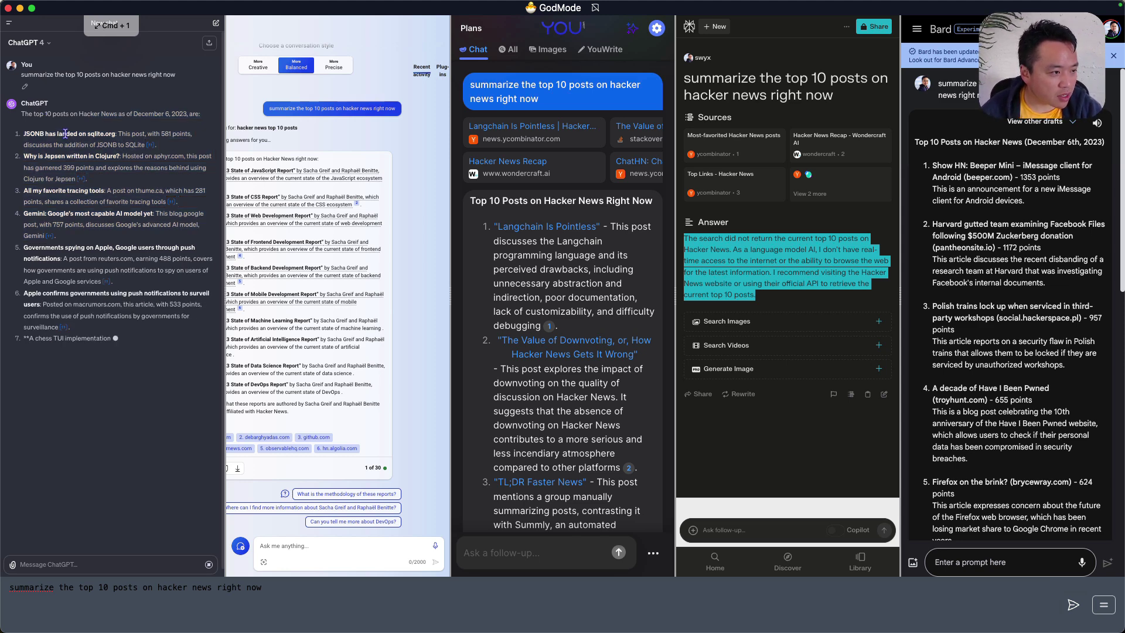
pyautogui.moveTo(25, 214); pyautogui.dragTo(106, 243)
pyautogui.press('super+3')
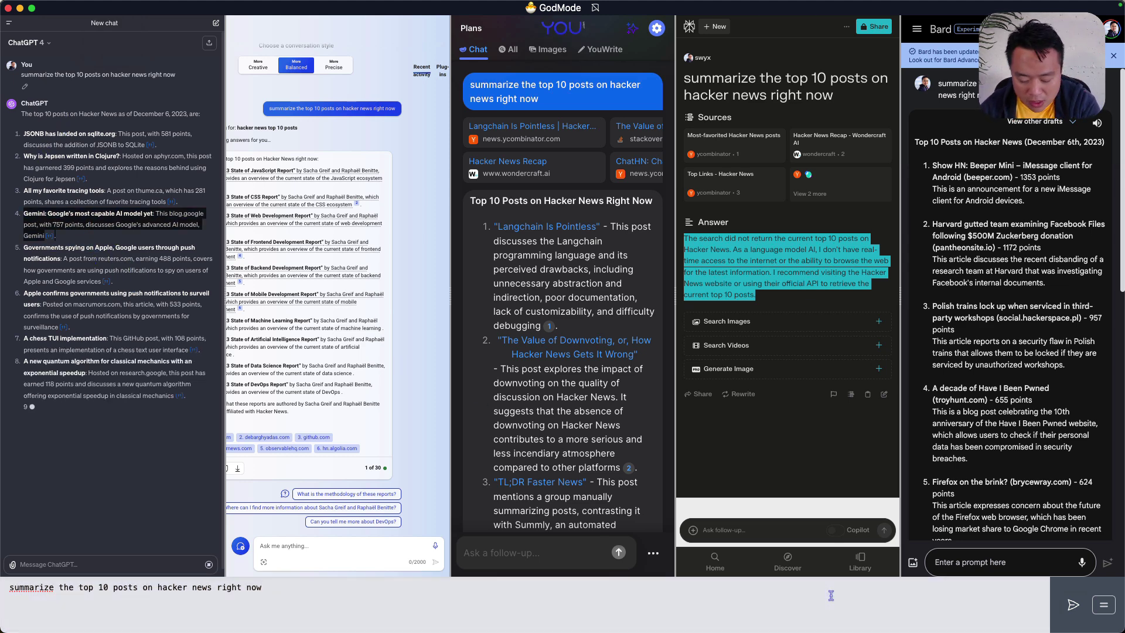
# Step: Start new chats and insert the saved prompt "Write code for a linked list structure in C with functionalities to add, delete, and find nodes"
pyautogui.press('super+r')
pyautogui.click(830, 595)
pyautogui.press('super+alt+c')
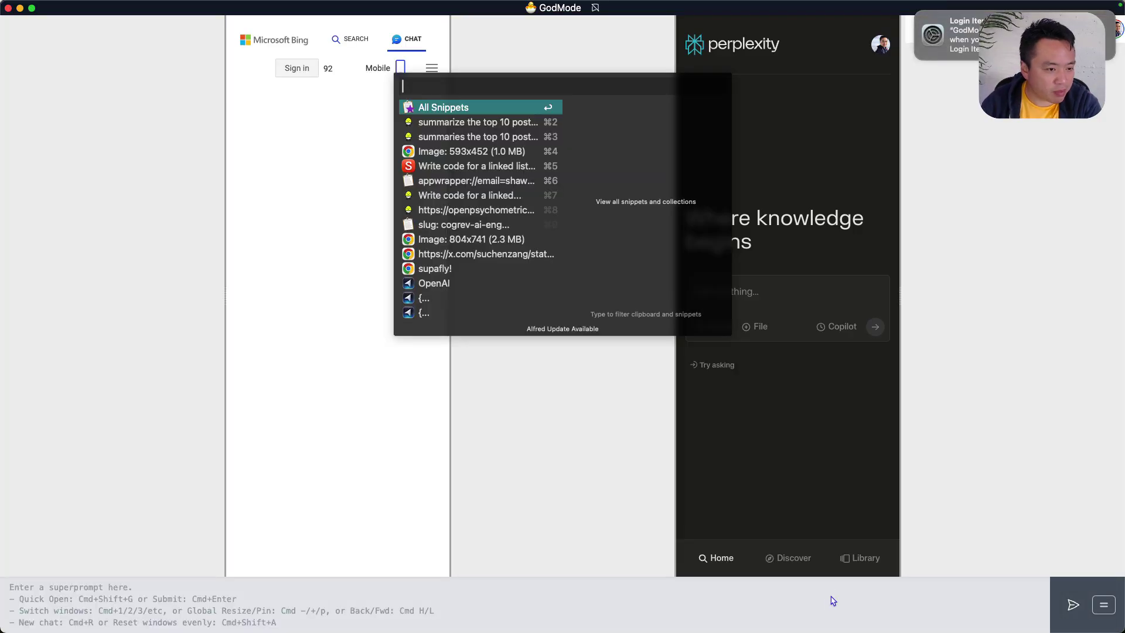
pyautogui.press('Down')
pyautogui.press('Down')
pyautogui.press('Down')
pyautogui.press('Down')
pyautogui.press('Return')
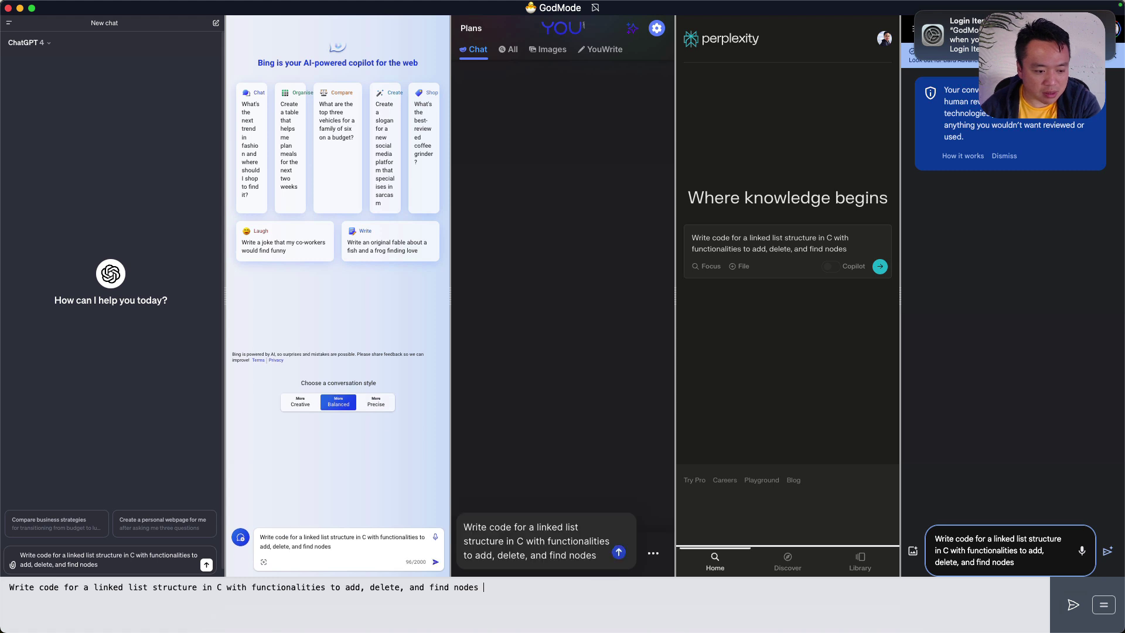
# Step: Submit the linked list prompt to all providers, sending it separately in the Bing pane
pyautogui.click(1071, 606)
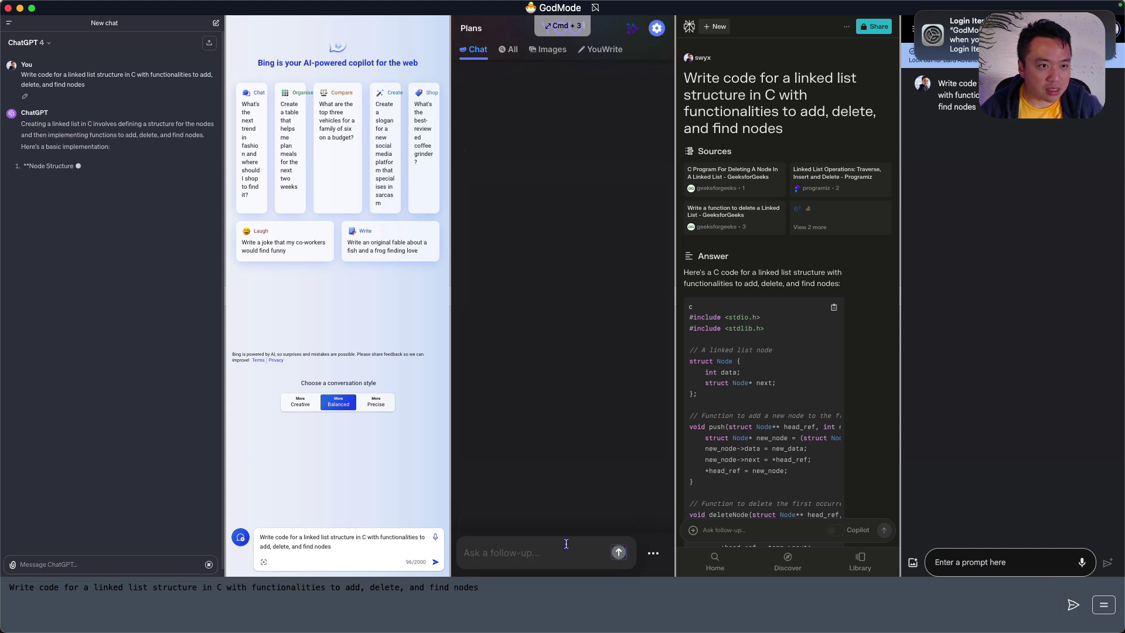
pyautogui.click(439, 564)
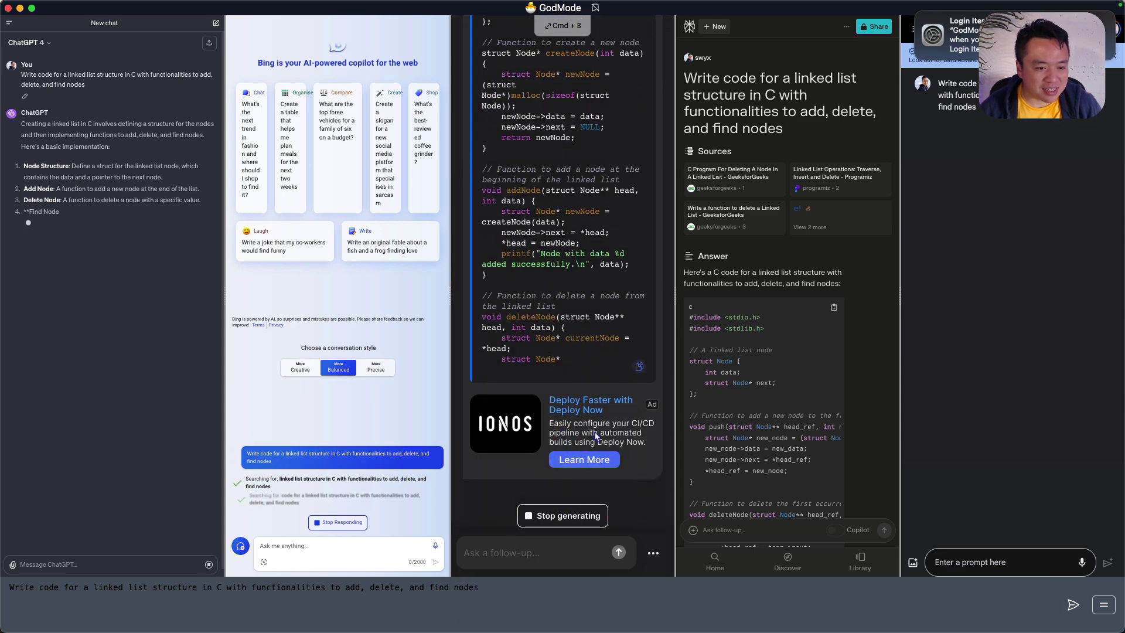
# Step: Examine the linked list code generated by You.com, Bard and Perplexity, comparing how completely each implements the requested functions
pyautogui.scroll(3, 582, 404)
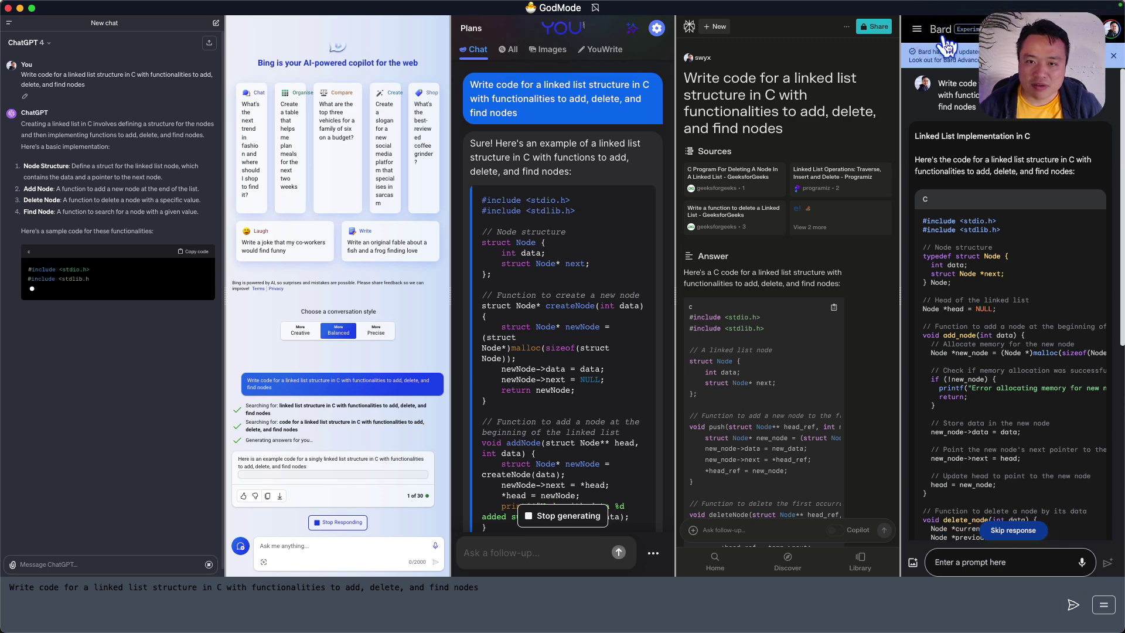
pyautogui.scroll(-10, 1011, 268)
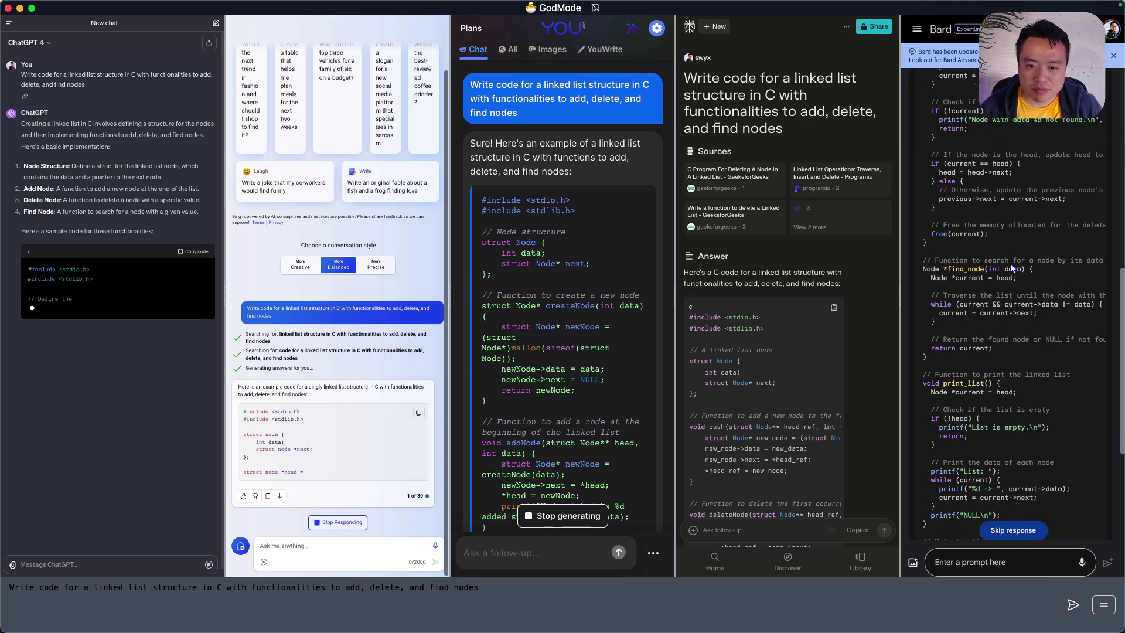
pyautogui.scroll(-4, 1012, 267)
pyautogui.scroll(-2, 787, 291)
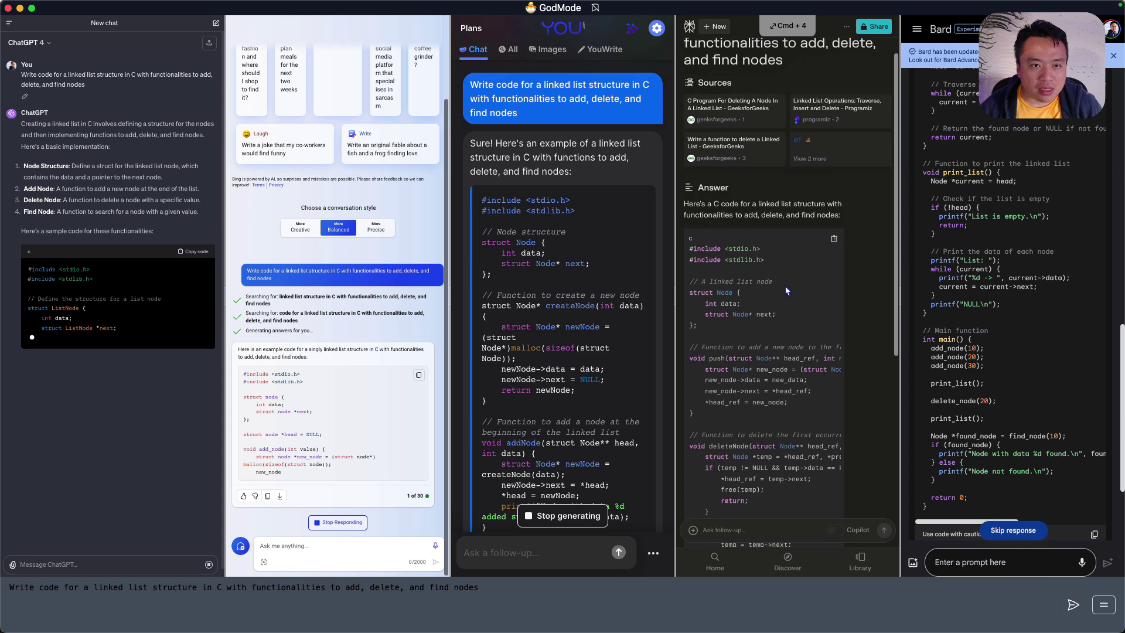
pyautogui.scroll(-3, 786, 290)
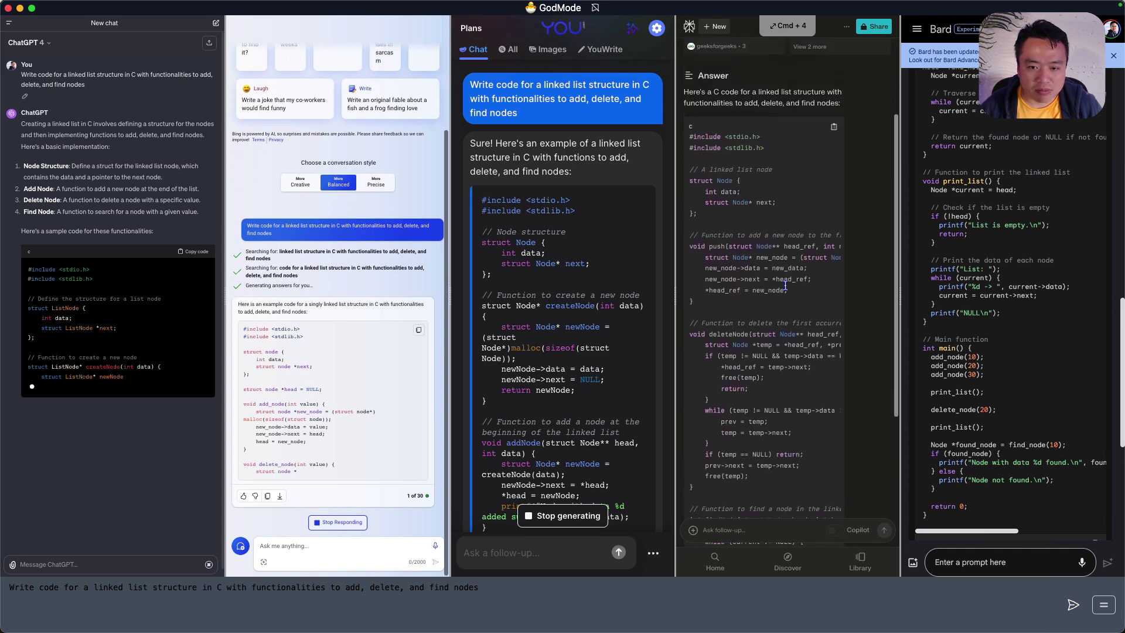
pyautogui.scroll(10, 988, 327)
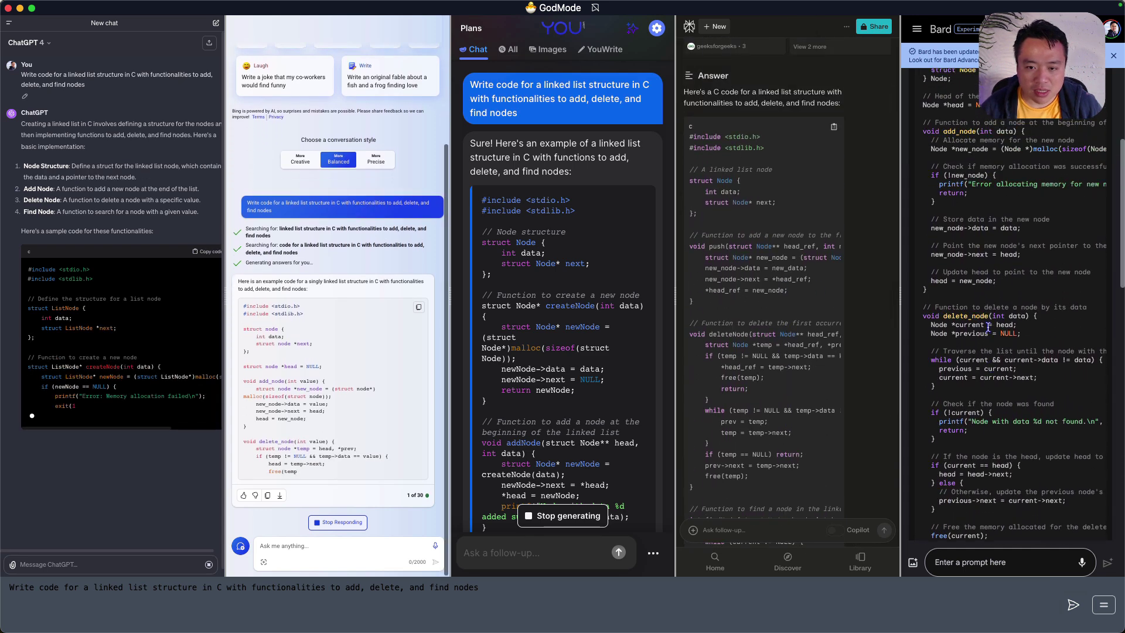
pyautogui.scroll(5, 988, 328)
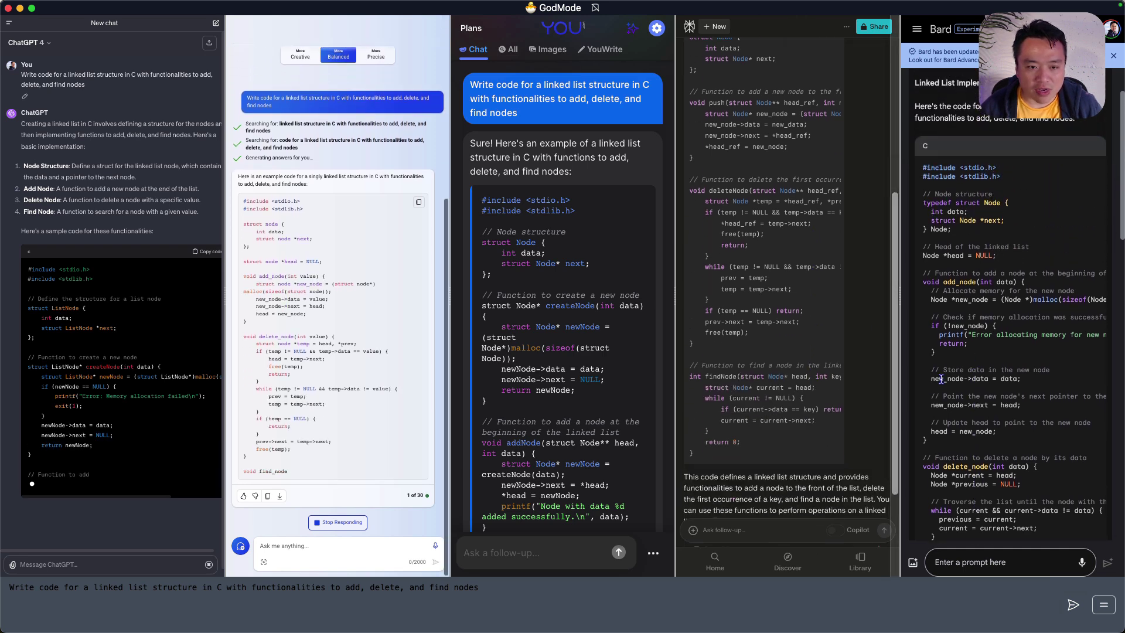
pyautogui.scroll(10, 780, 386)
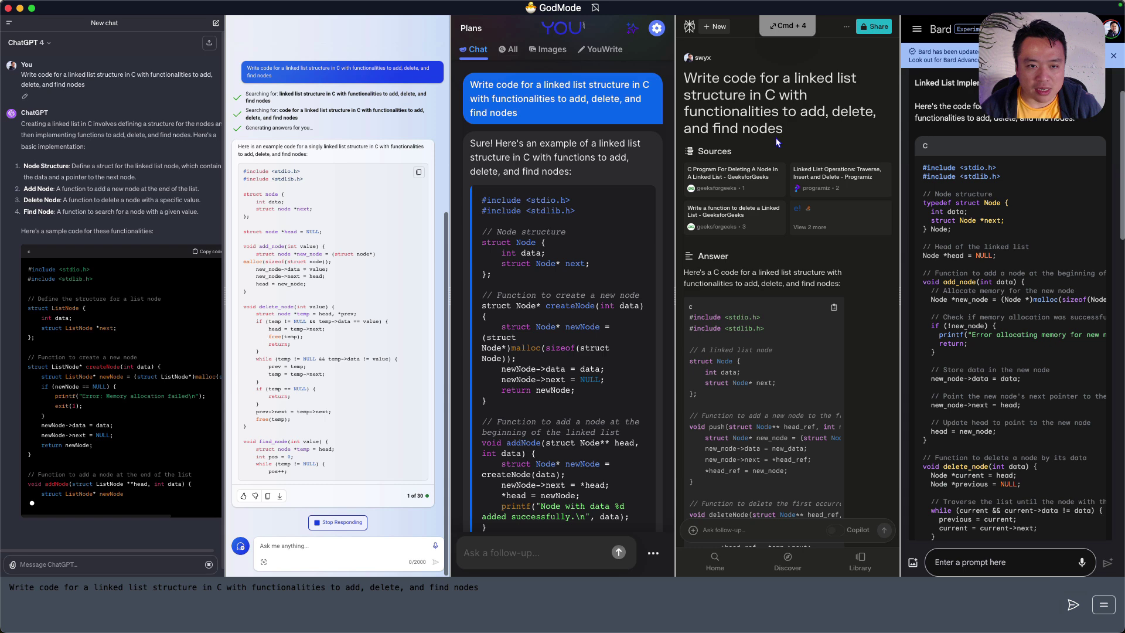
# Step: Compare Perplexity's linked list functions with Bard's main function and closing explanation, and review ChatGPT's add and delete code
pyautogui.scroll(-8, 813, 97)
pyautogui.scroll(-4, 1004, 170)
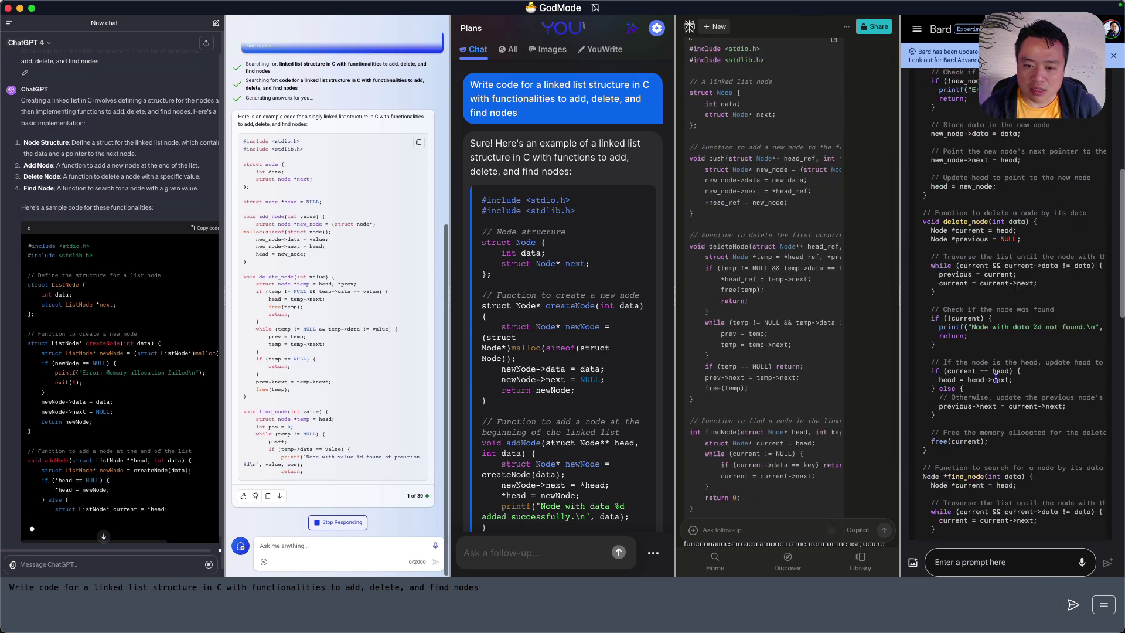
pyautogui.scroll(-10, 1003, 222)
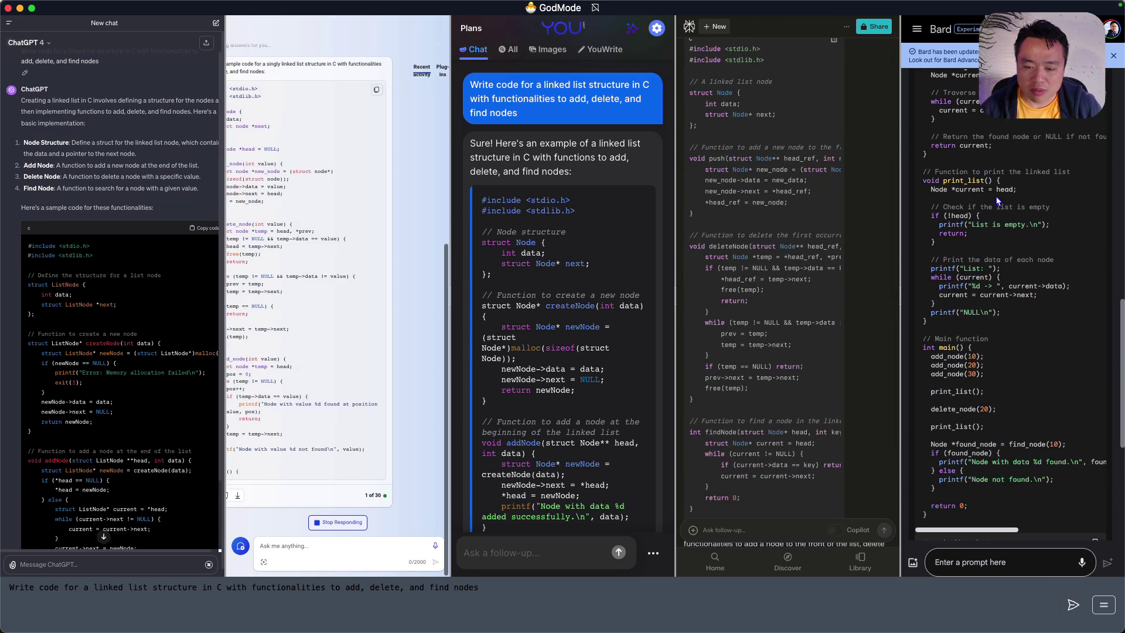
pyautogui.scroll(-6, 995, 275)
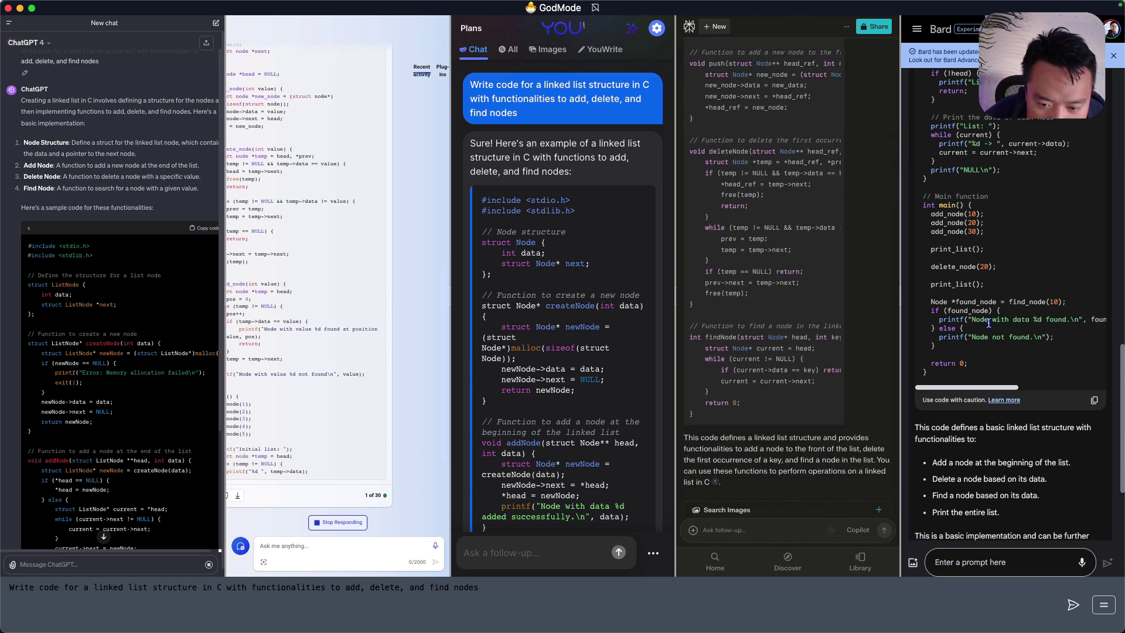
pyautogui.scroll(-5, 1006, 351)
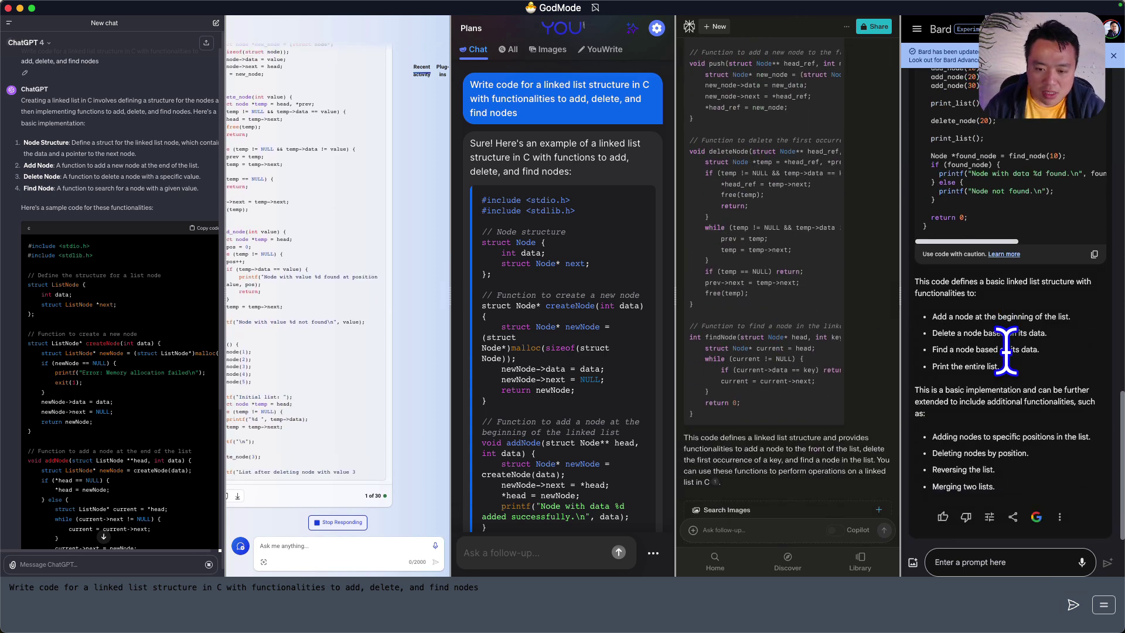
pyautogui.scroll(-3, 115, 309)
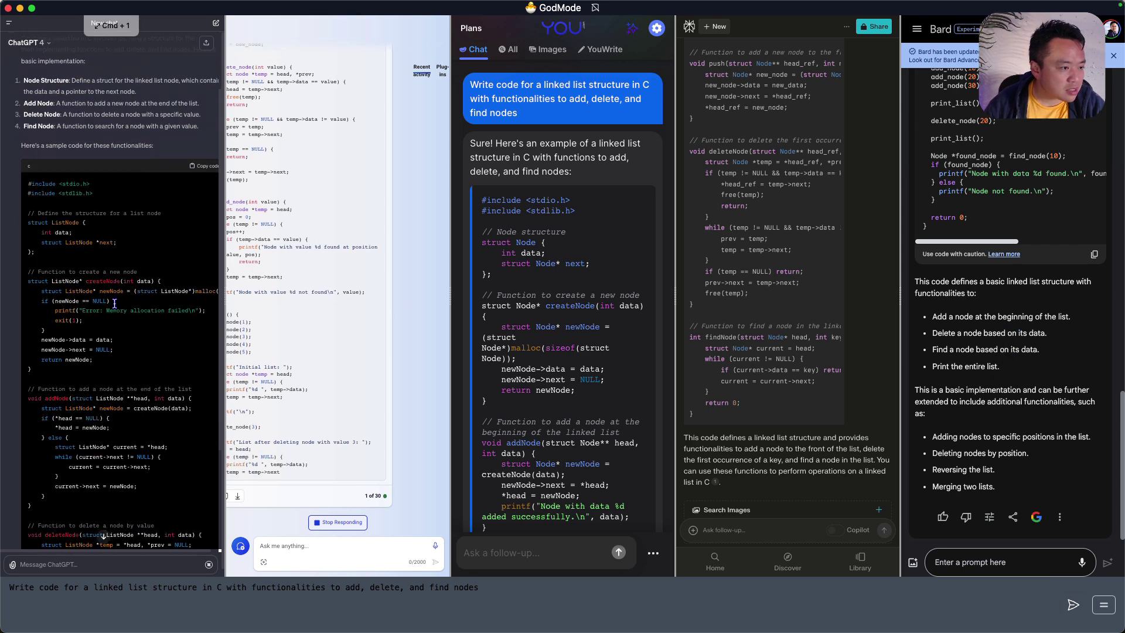
pyautogui.scroll(-2, 115, 309)
pyautogui.scroll(-6, 81, 399)
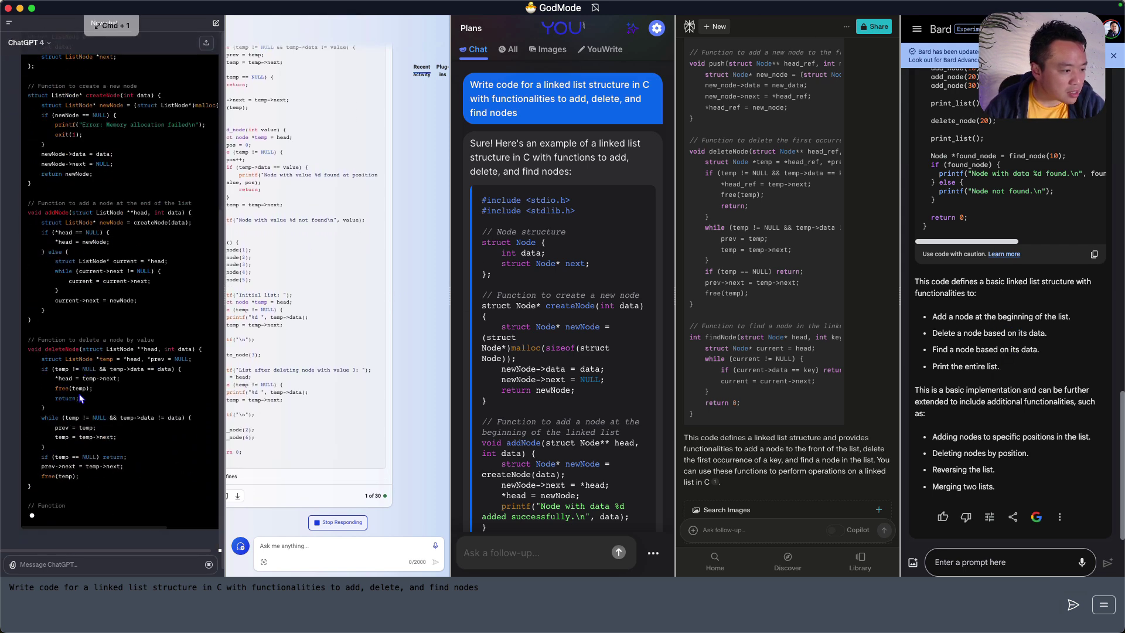